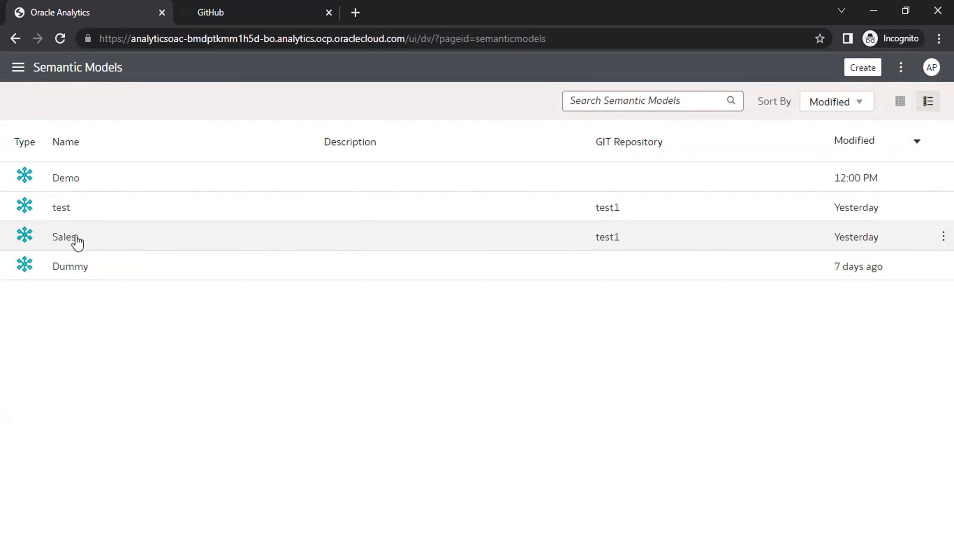
- Open the Demo semantic model with its Demo subject area expanded, and show its Git configuration
{"action": "left_click", "coordinate": [129, 183]}
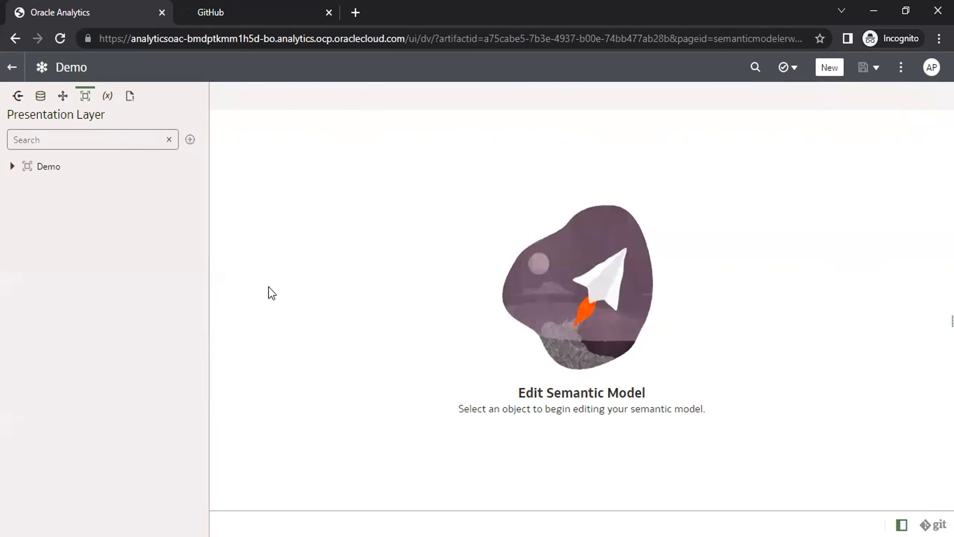
{"action": "left_click", "coordinate": [12, 166]}
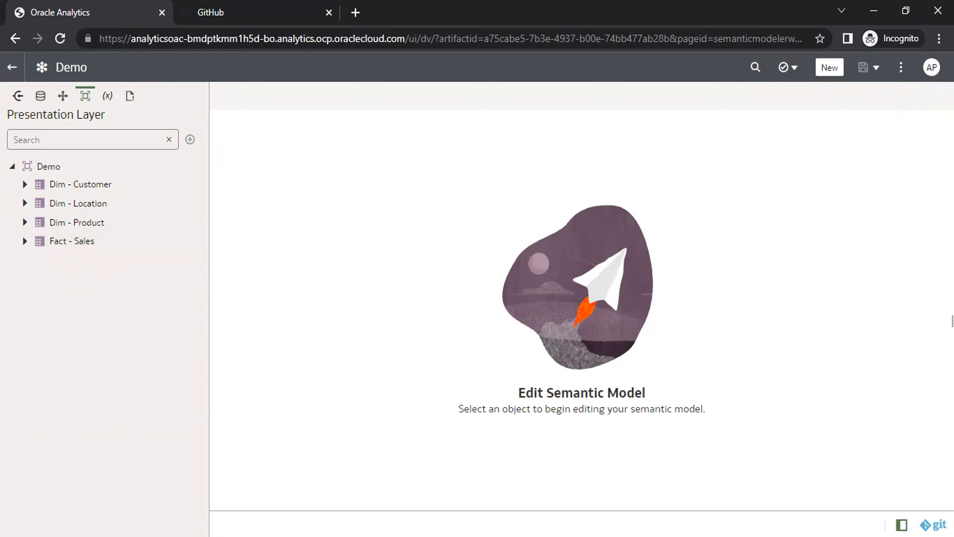
{"action": "left_click", "coordinate": [933, 525]}
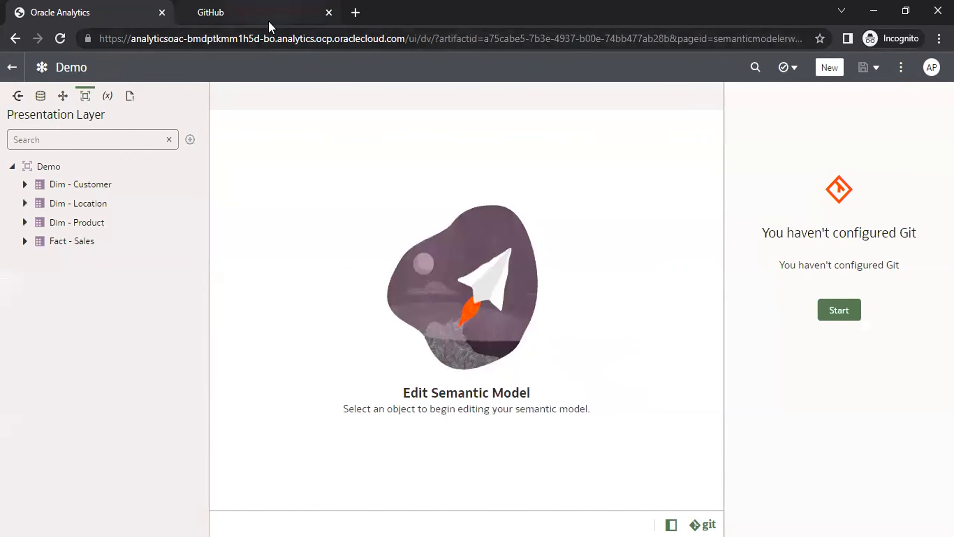
- Switch to GitHub and create a public repository named demo without a README, .gitignore template or license
{"action": "mouse_move", "coordinate": [268, 21]}
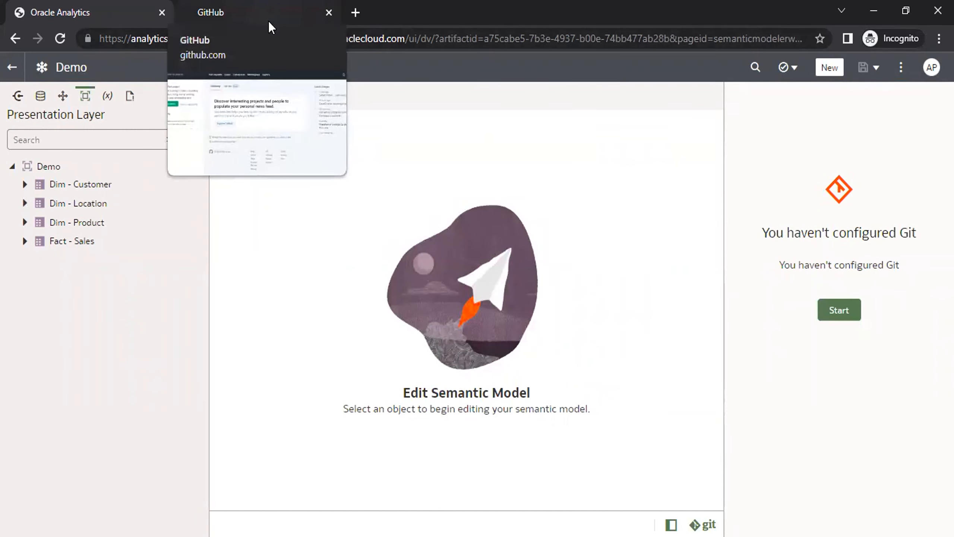
{"action": "left_click", "coordinate": [268, 21]}
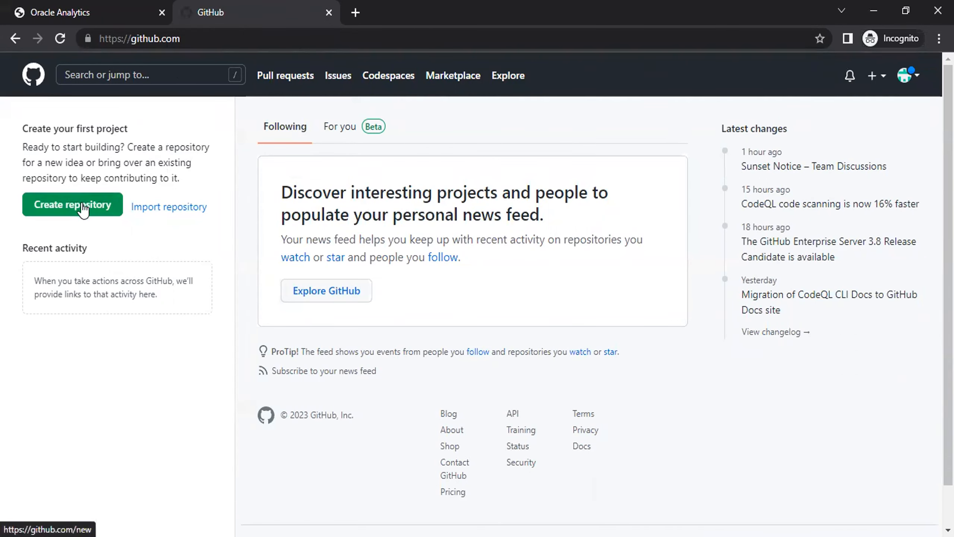
{"action": "left_click", "coordinate": [83, 209]}
{"action": "left_click", "coordinate": [410, 240]}
{"action": "type", "text": "demo"}
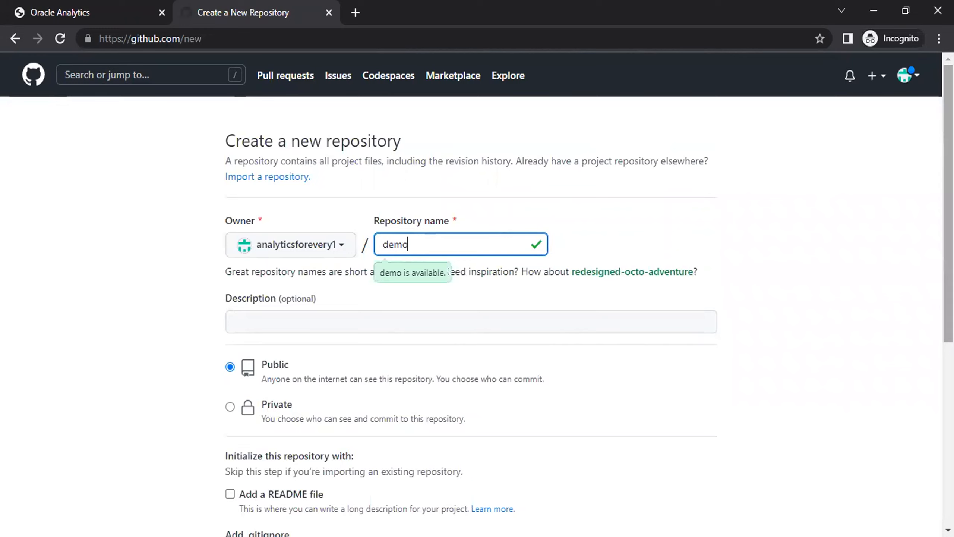
{"action": "scroll", "coordinate": [409, 240], "scroll_direction": "down", "scroll_amount": 2}
{"action": "left_click_drag", "start_coordinate": [948, 240], "coordinate": [948, 254]}
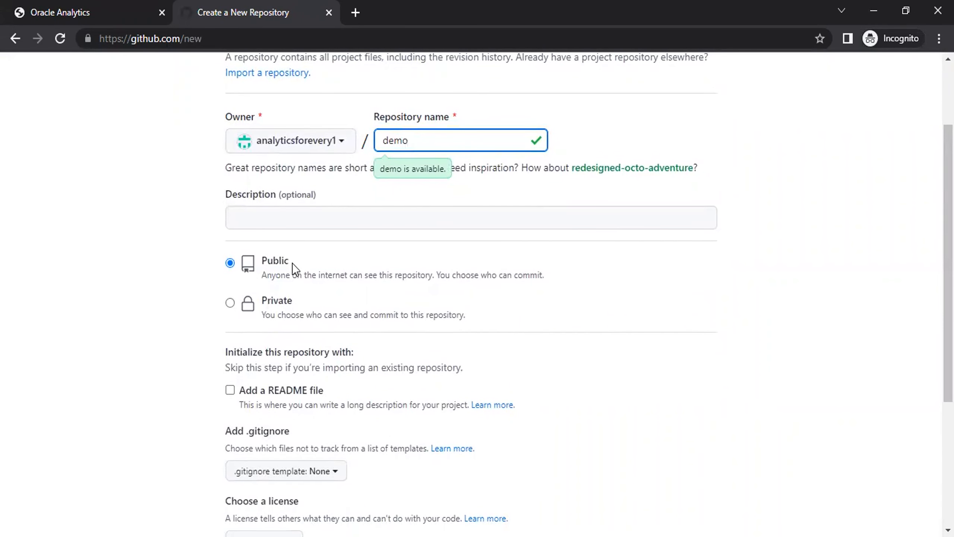
{"action": "left_click_drag", "start_coordinate": [948, 263], "coordinate": [948, 379]}
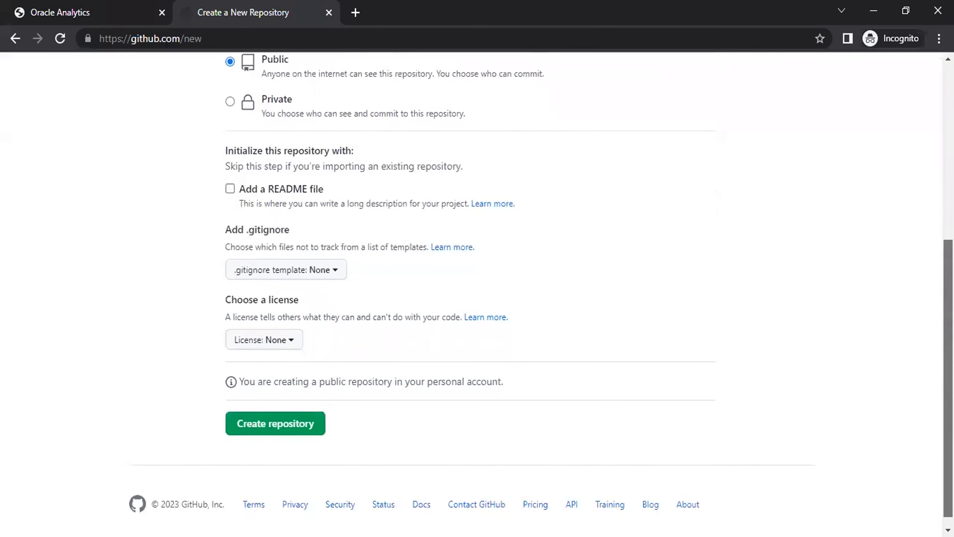
{"action": "left_click", "coordinate": [283, 433]}
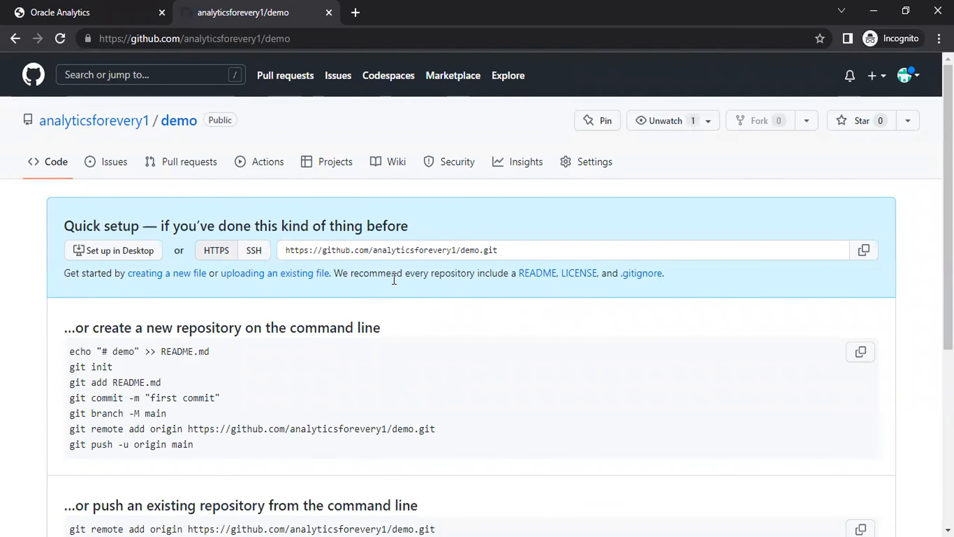
- Open the classic personal access tokens page in the GitHub account's developer settings
{"action": "left_click", "coordinate": [915, 78]}
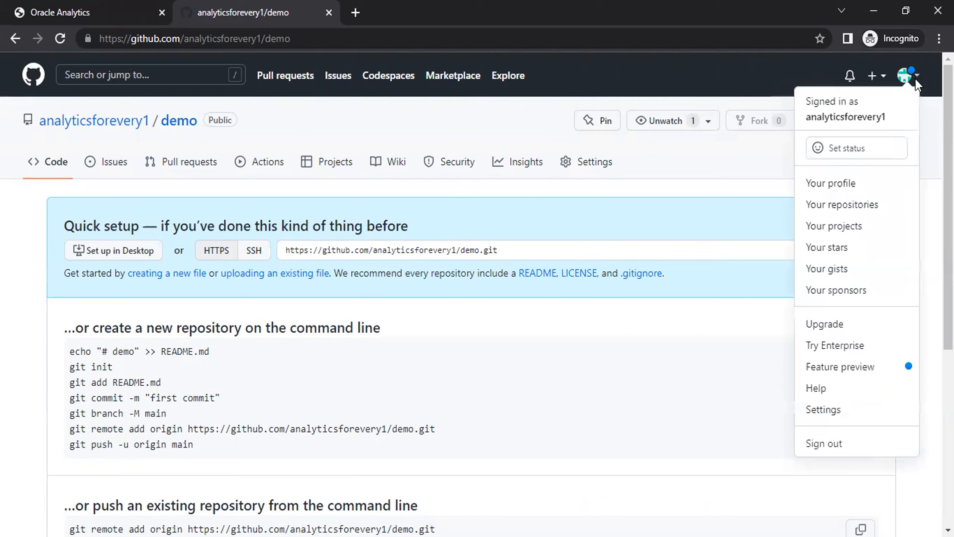
{"action": "left_click", "coordinate": [840, 411]}
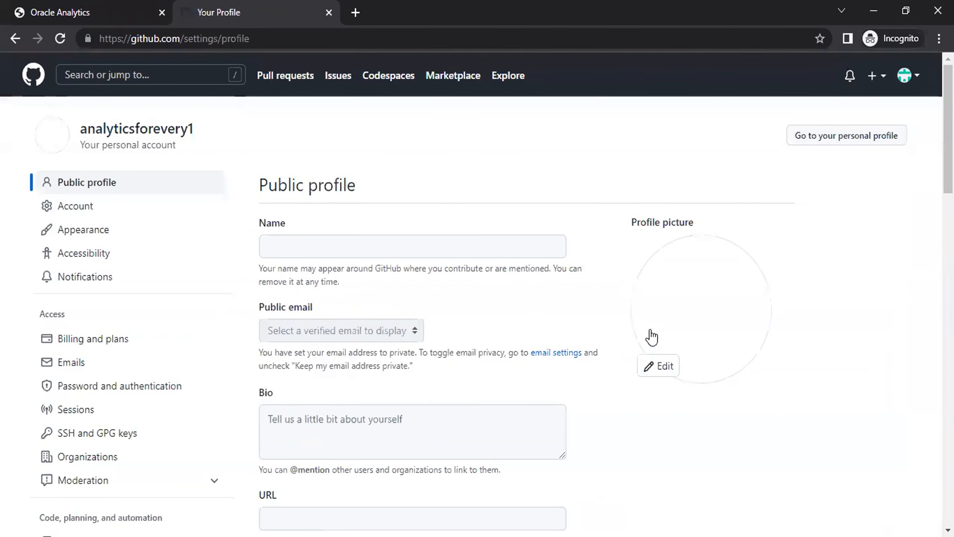
{"action": "scroll", "coordinate": [905, 135], "scroll_direction": "down", "scroll_amount": 8}
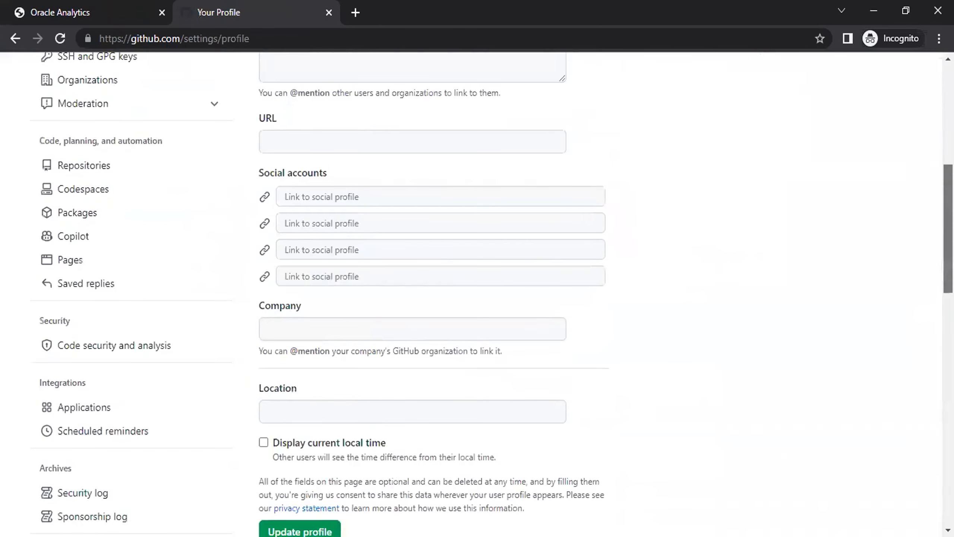
{"action": "scroll", "coordinate": [477, 293], "scroll_direction": "down", "scroll_amount": 5}
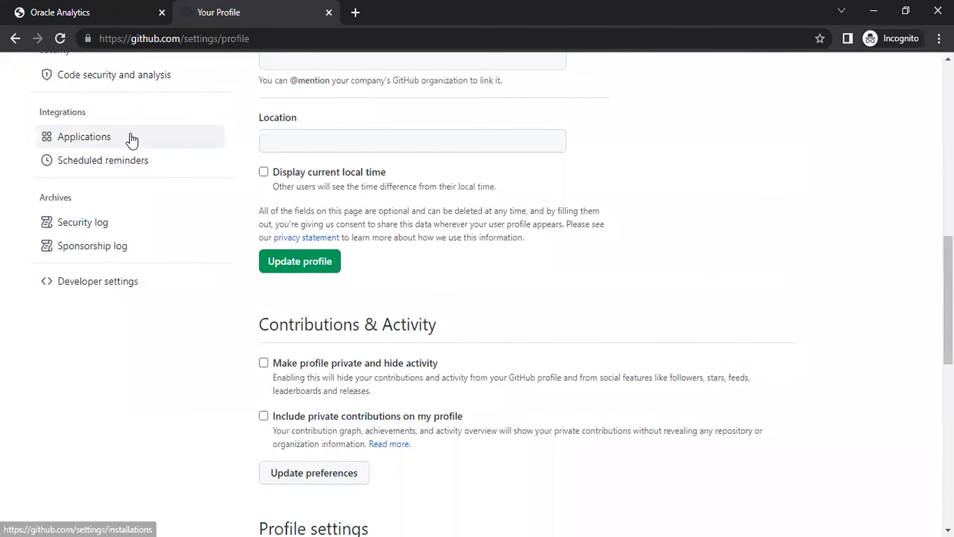
{"action": "left_click", "coordinate": [64, 282]}
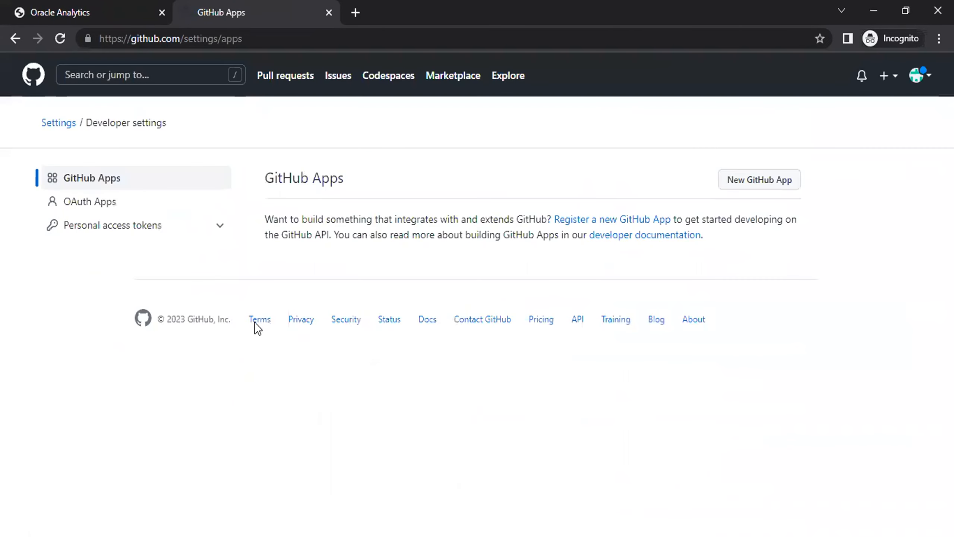
{"action": "left_click", "coordinate": [160, 232]}
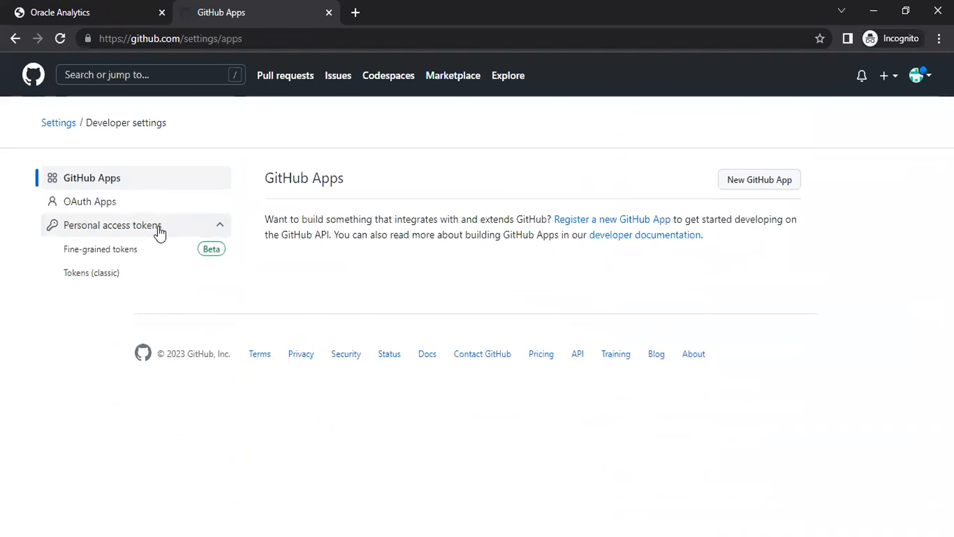
{"action": "left_click", "coordinate": [130, 278]}
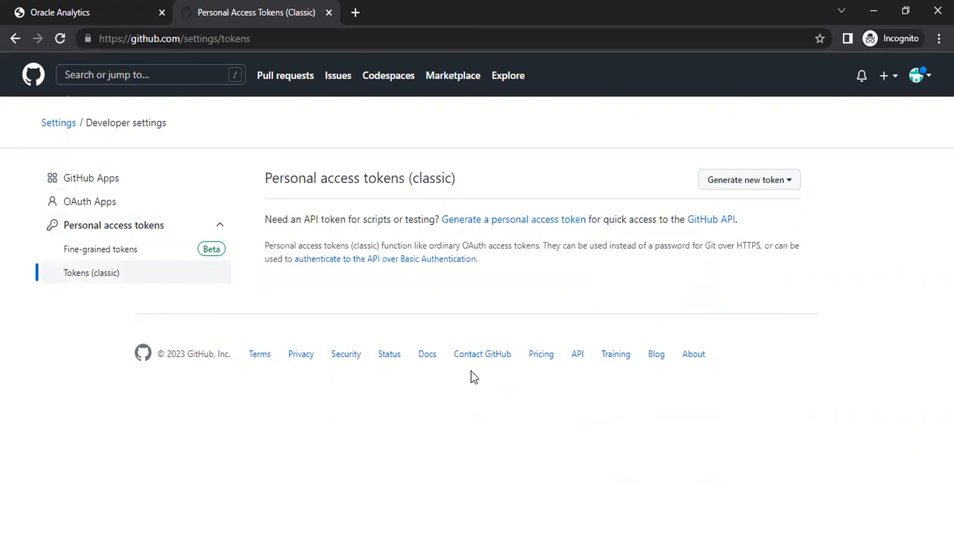
- Start a new classic token with the note demo and grant it the repo, workflow and write:packages scopes
{"action": "left_click", "coordinate": [736, 183]}
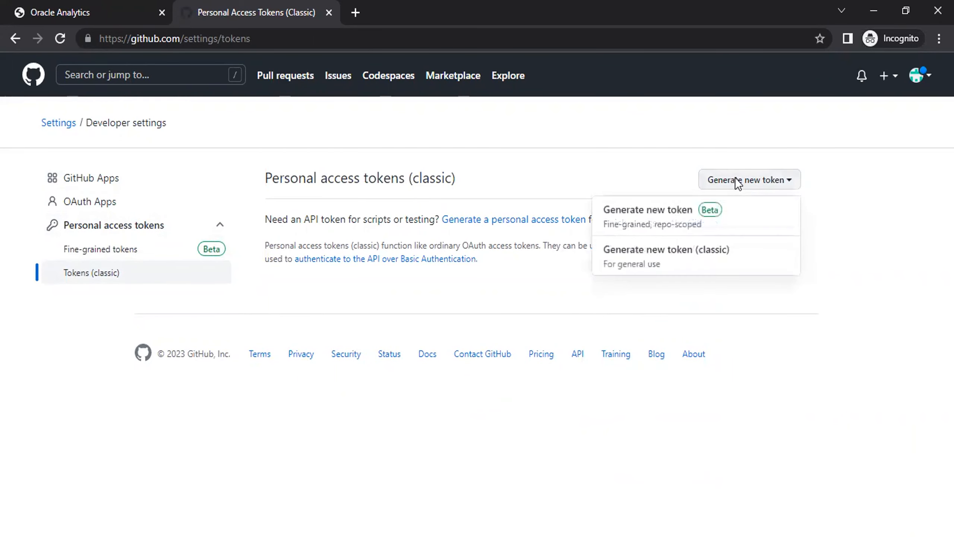
{"action": "left_click", "coordinate": [662, 257]}
{"action": "type", "text": "demo"}
{"action": "left_click_drag", "start_coordinate": [948, 184], "coordinate": [948, 238]}
{"action": "left_click", "coordinate": [270, 245]}
{"action": "left_click", "coordinate": [270, 373]}
{"action": "left_click", "coordinate": [269, 401]}
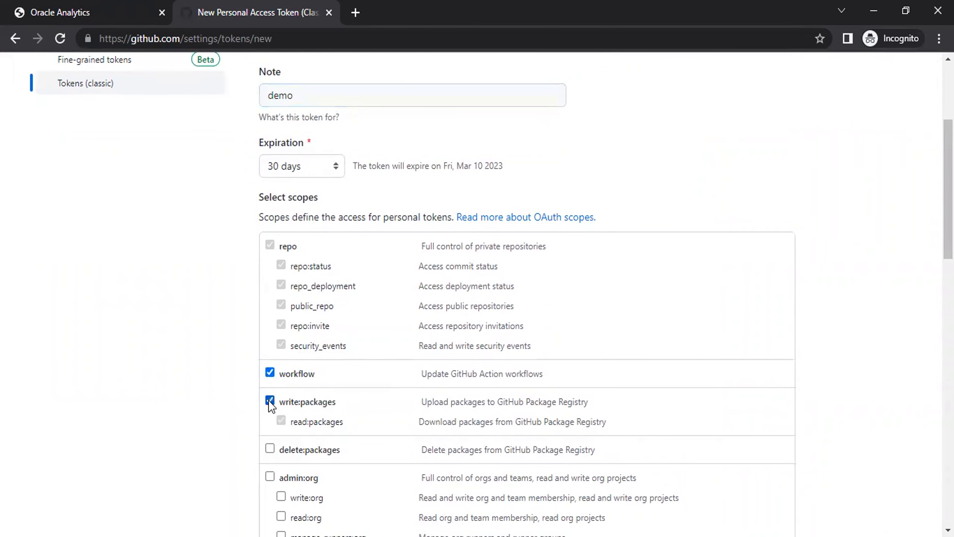
- Grant the token the delete:packages, admin:org, admin:public_key, admin:repo_hook, admin:org_hook, gist, notifications and user scopes
{"action": "left_click_drag", "start_coordinate": [947, 188], "coordinate": [948, 251]}
{"action": "scroll", "coordinate": [351, 191], "scroll_direction": "down", "scroll_amount": 1}
{"action": "left_click", "coordinate": [269, 175]}
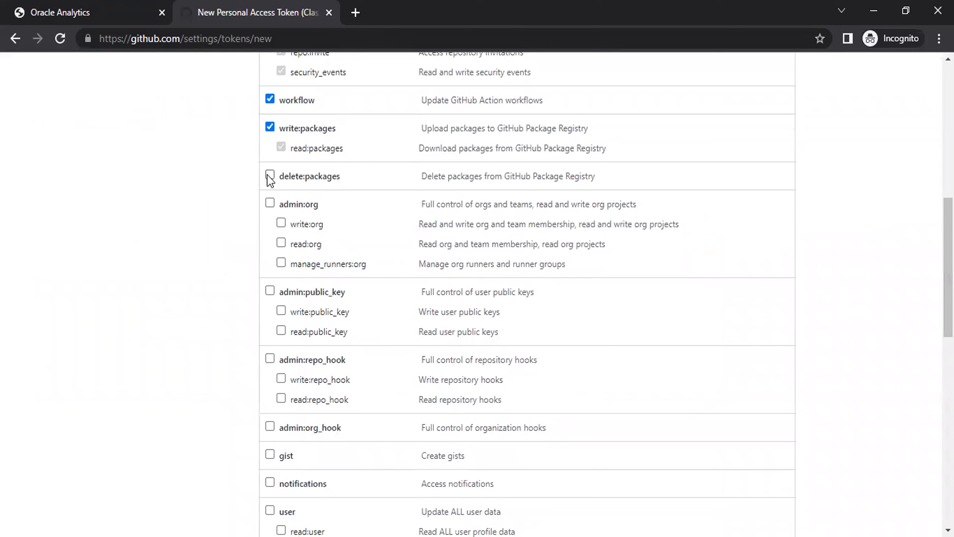
{"action": "left_click", "coordinate": [270, 203]}
{"action": "left_click", "coordinate": [270, 291]}
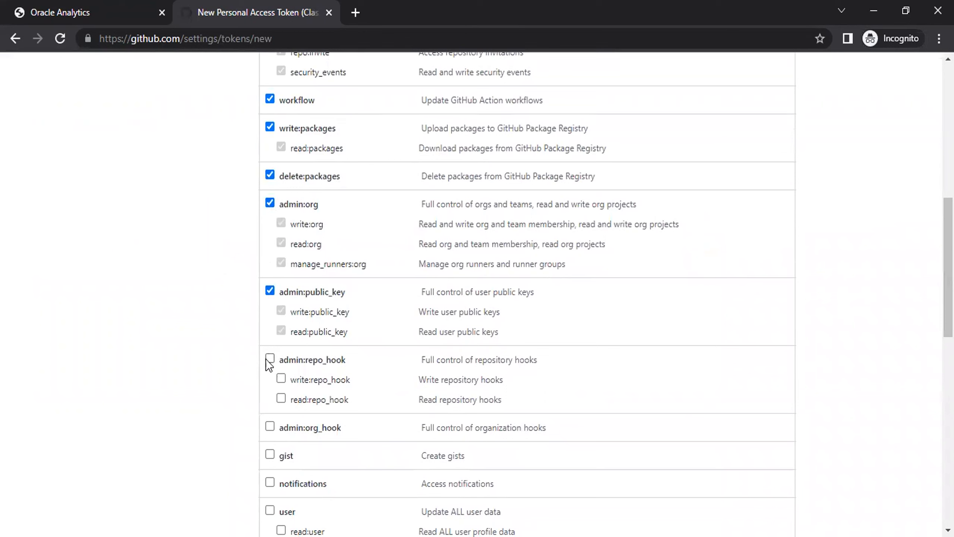
{"action": "left_click", "coordinate": [270, 358]}
{"action": "left_click", "coordinate": [270, 482]}
{"action": "left_click", "coordinate": [270, 510]}
{"action": "left_click_drag", "start_coordinate": [948, 267], "coordinate": [948, 269]}
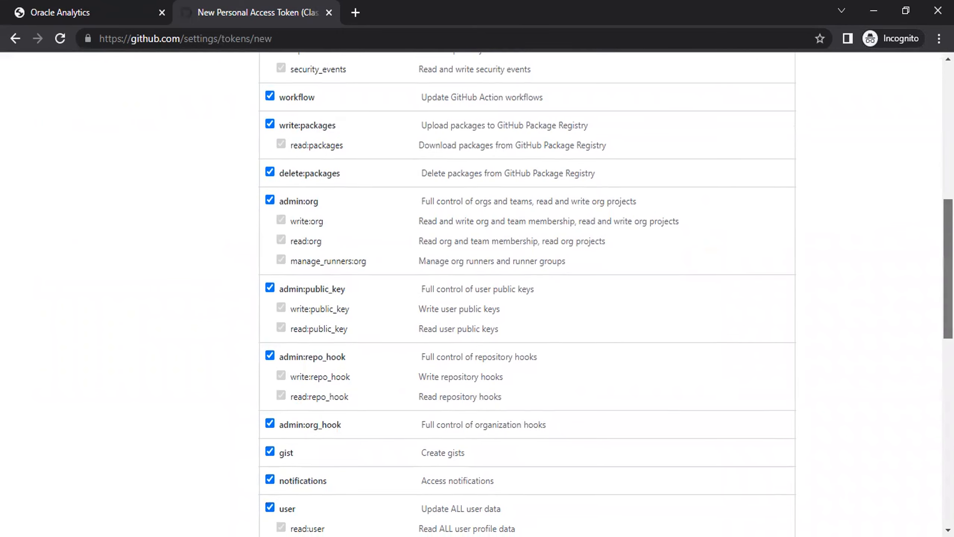
- Grant the token the delete_repo, write:discussion, admin:enterprise, audit_log and codespace scopes
{"action": "scroll", "coordinate": [286, 229], "scroll_direction": "down", "scroll_amount": 7}
{"action": "left_click", "coordinate": [270, 248]}
{"action": "left_click", "coordinate": [270, 276]}
{"action": "left_click", "coordinate": [269, 323]}
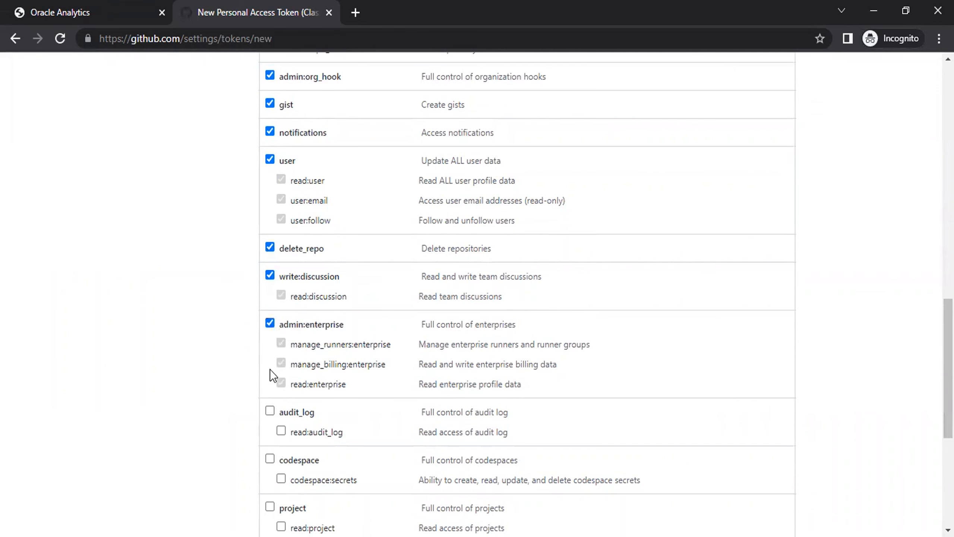
{"action": "left_click", "coordinate": [270, 411]}
{"action": "left_click", "coordinate": [270, 458]}
{"action": "scroll", "coordinate": [270, 459], "scroll_direction": "down", "scroll_amount": 3}
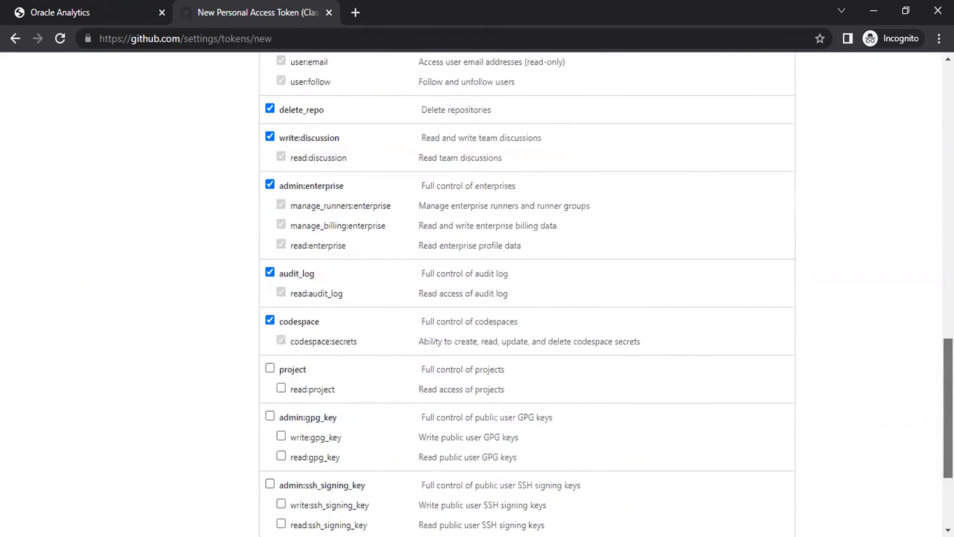
- Generate the token with the project, admin:gpg_key and admin:ssh_signing_key scopes added, and copy the token
{"action": "scroll", "coordinate": [316, 244], "scroll_direction": "down", "scroll_amount": 3}
{"action": "left_click", "coordinate": [269, 245]}
{"action": "left_click", "coordinate": [269, 293]}
{"action": "left_click", "coordinate": [269, 361]}
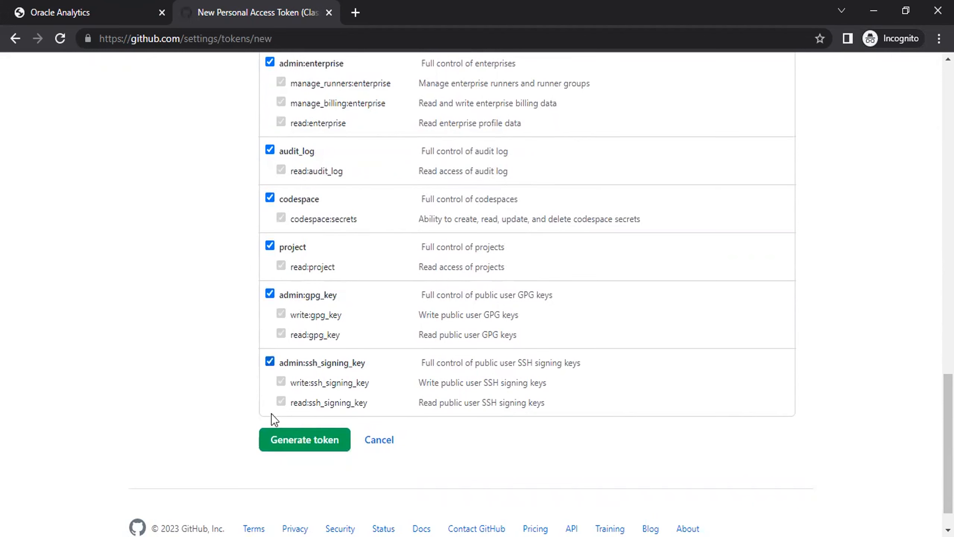
{"action": "left_click", "coordinate": [308, 447]}
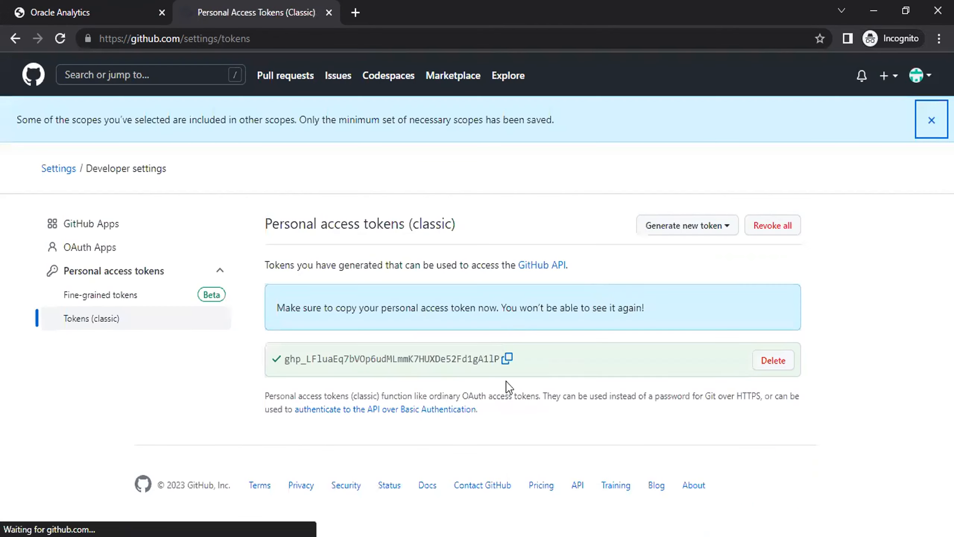
{"action": "left_click", "coordinate": [508, 359]}
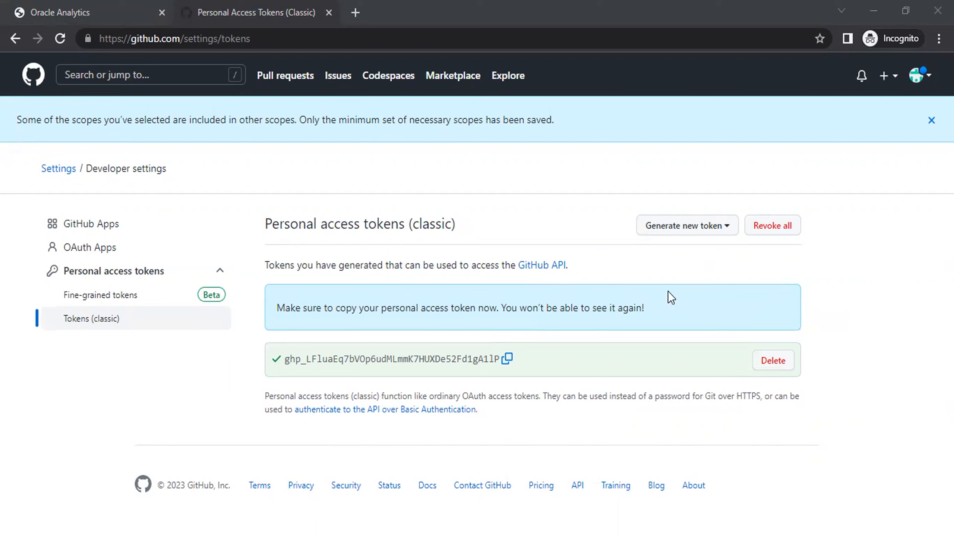
- In Oracle Analytics, start initializing Git on branch main using the demo repository's HTTPS URL copied from GitHub
{"action": "left_click", "coordinate": [118, 9]}
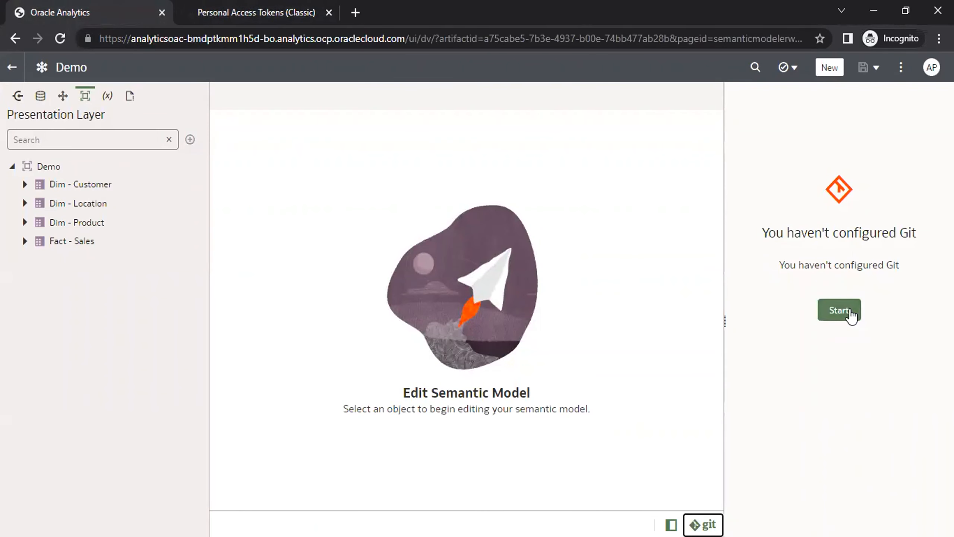
{"action": "left_click", "coordinate": [850, 315]}
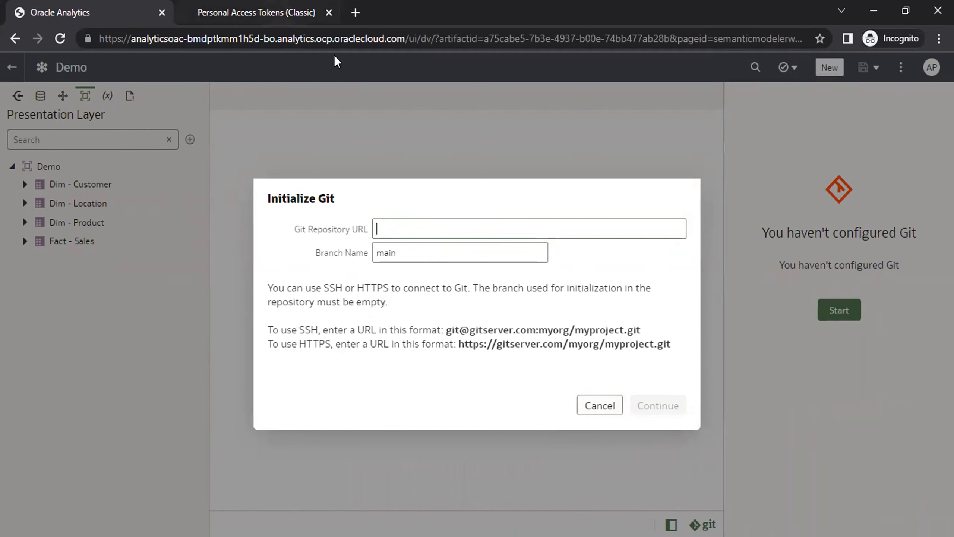
{"action": "key", "text": "ctrl+Tab"}
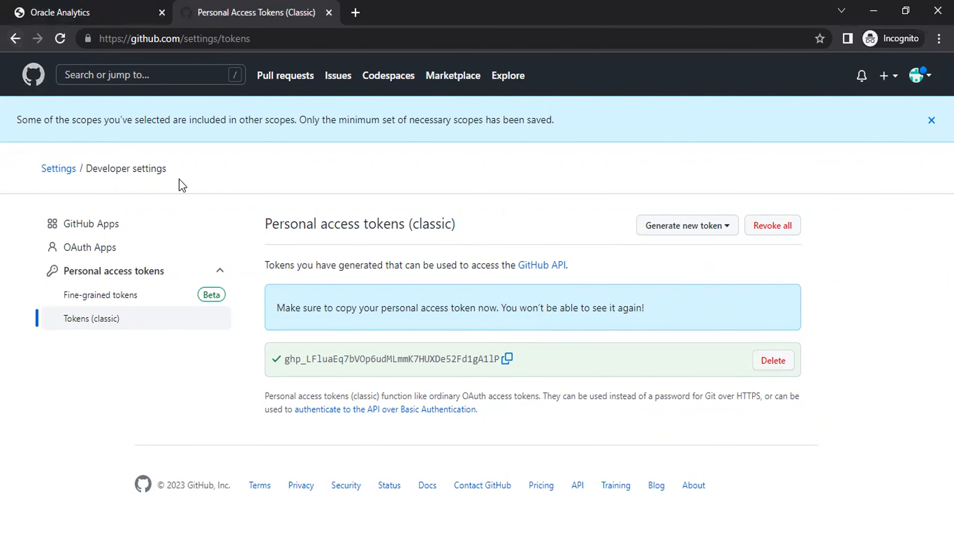
{"action": "left_click", "coordinate": [88, 191]}
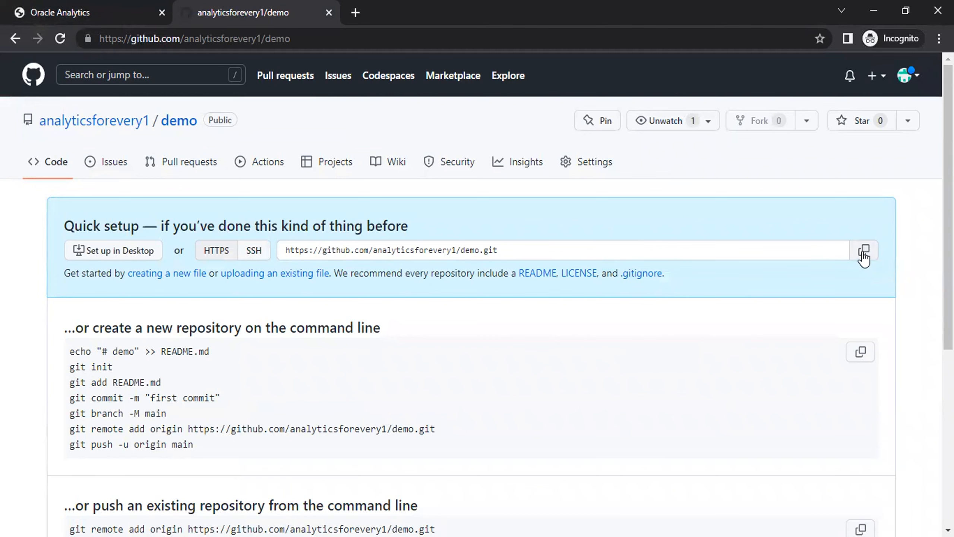
{"action": "left_click", "coordinate": [115, 10]}
{"action": "left_click", "coordinate": [424, 225]}
{"action": "key", "text": "ctrl+v"}
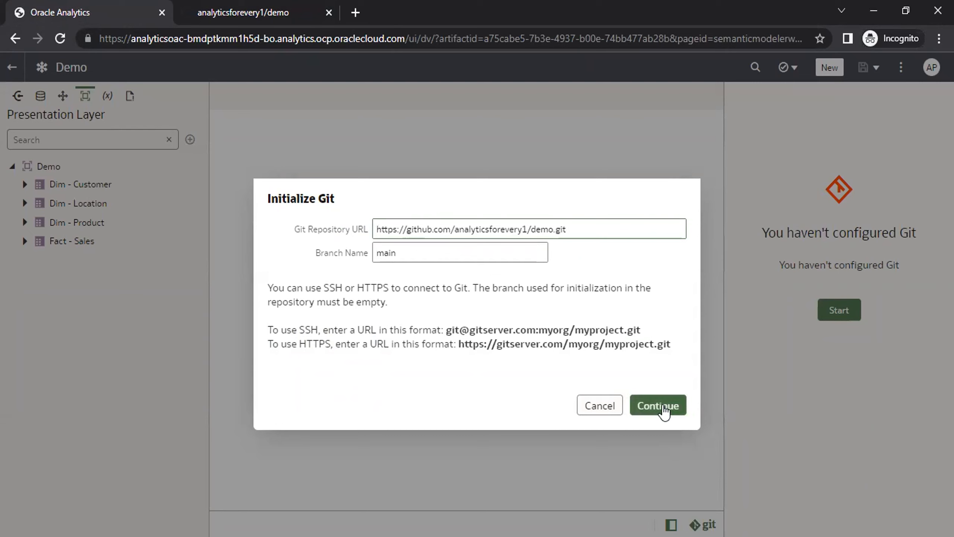
{"action": "left_click", "coordinate": [663, 409]}
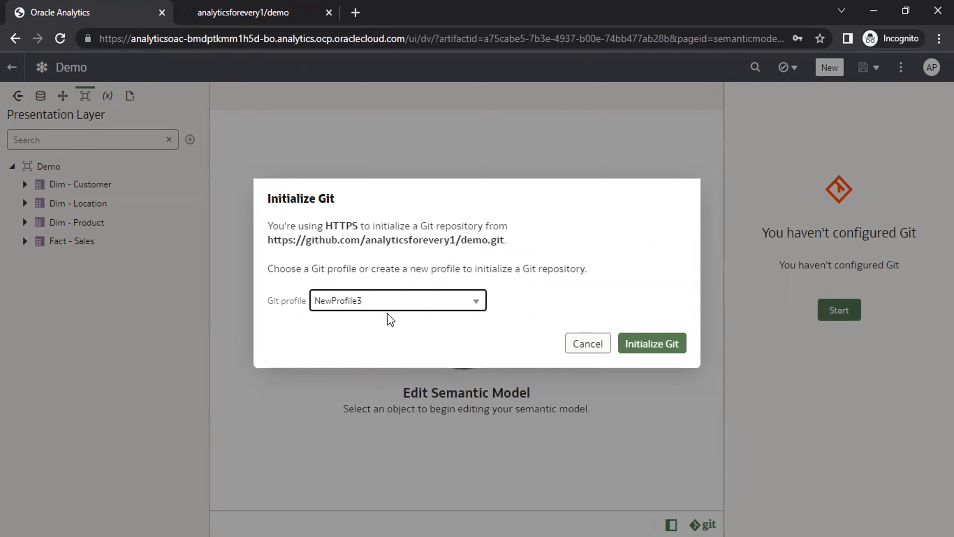
- Create a new Git profile named demo1 for initializing the repository
{"action": "left_click", "coordinate": [409, 300]}
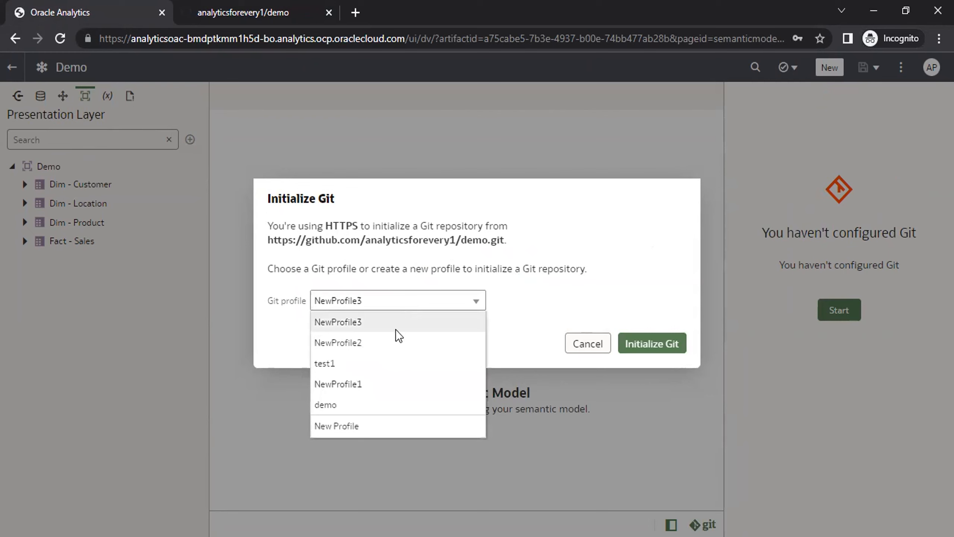
{"action": "left_click", "coordinate": [390, 429]}
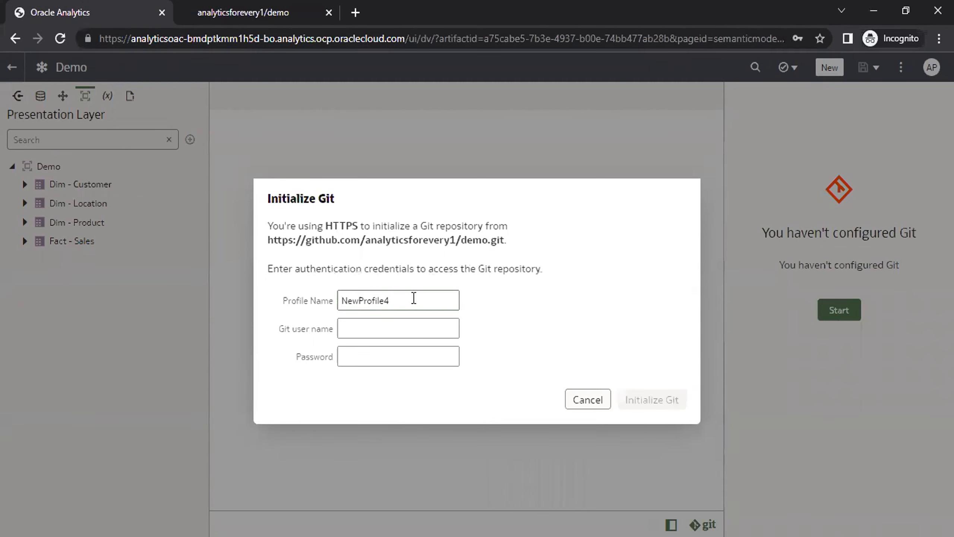
{"action": "left_click_drag", "start_coordinate": [413, 299], "coordinate": [308, 300]}
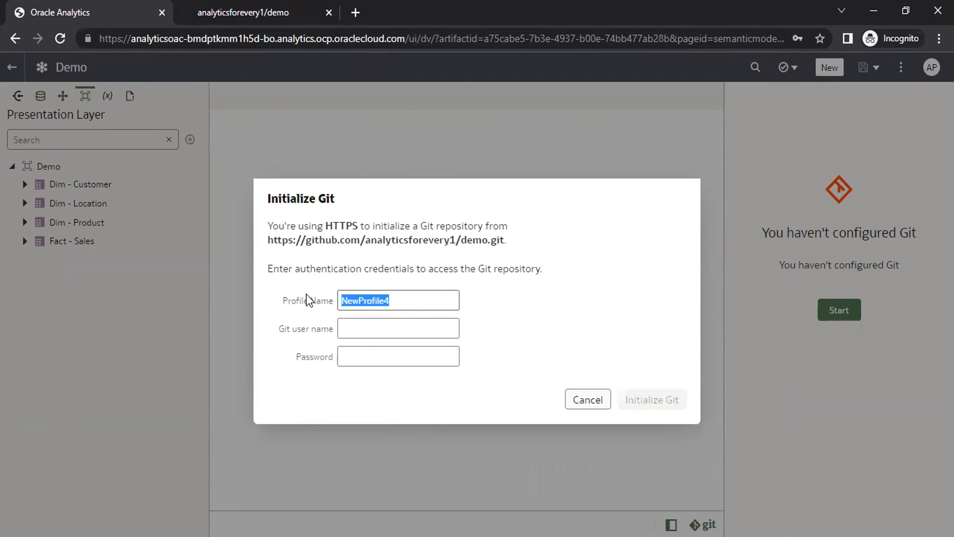
{"action": "type", "text": "demo1"}
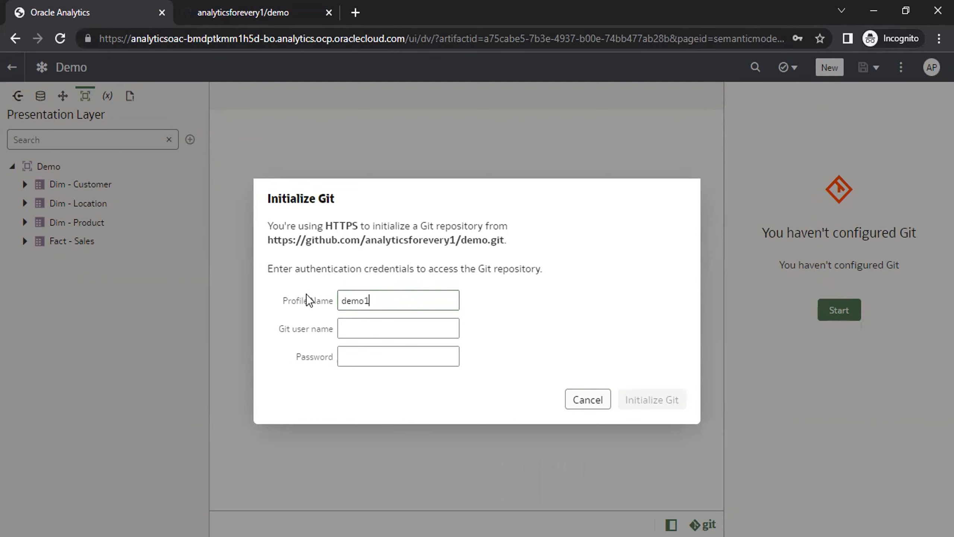
- Enter the Git user name, paste the personal access token as the password, and initialize Git
{"action": "left_click", "coordinate": [364, 328]}
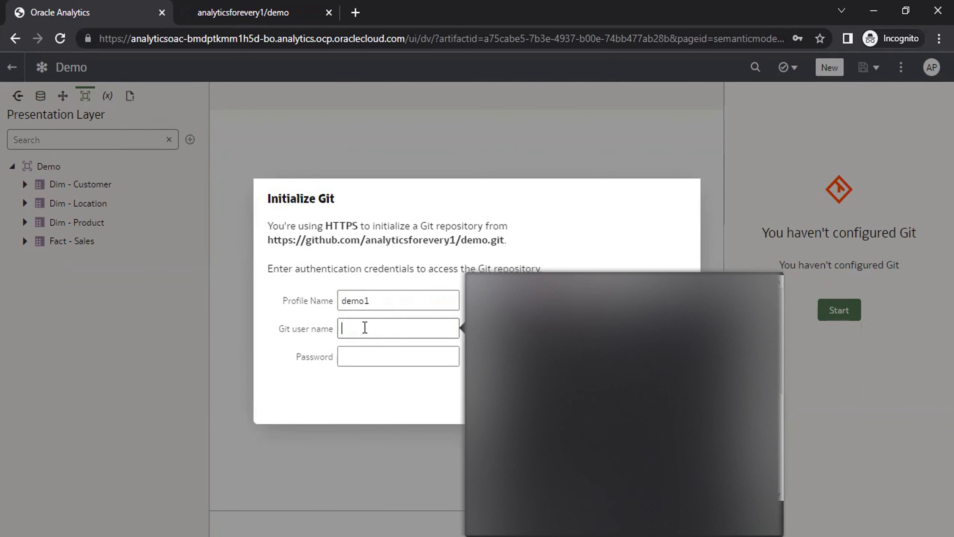
{"action": "left_click", "coordinate": [388, 304]}
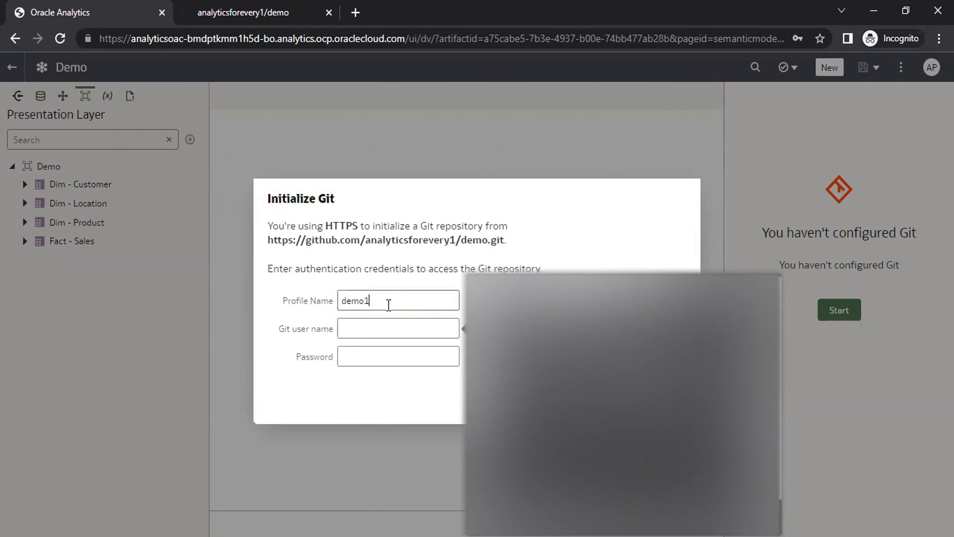
{"action": "key", "text": "Tab"}
{"action": "left_click", "coordinate": [388, 304]}
{"action": "left_click", "coordinate": [389, 305]}
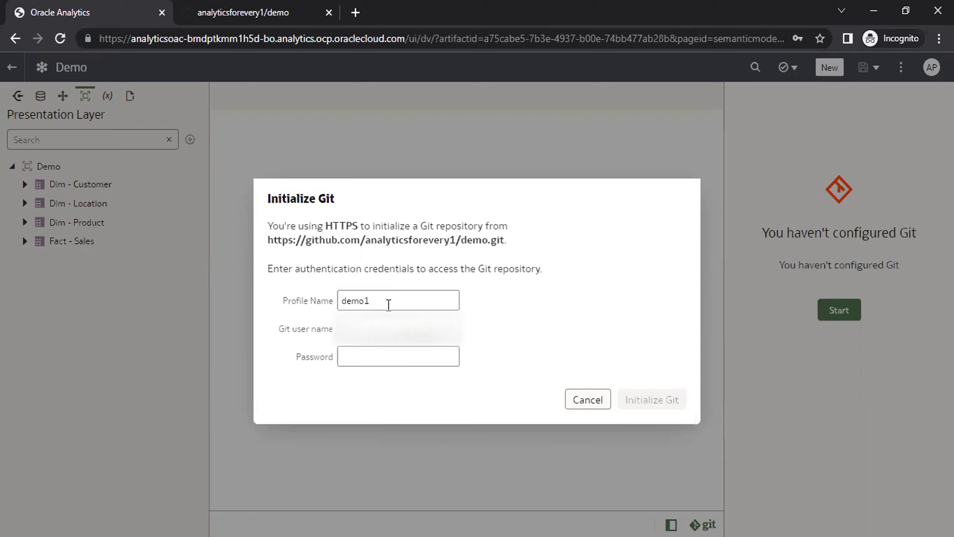
{"action": "key", "text": "Tab"}
{"action": "type", "text": "••"}
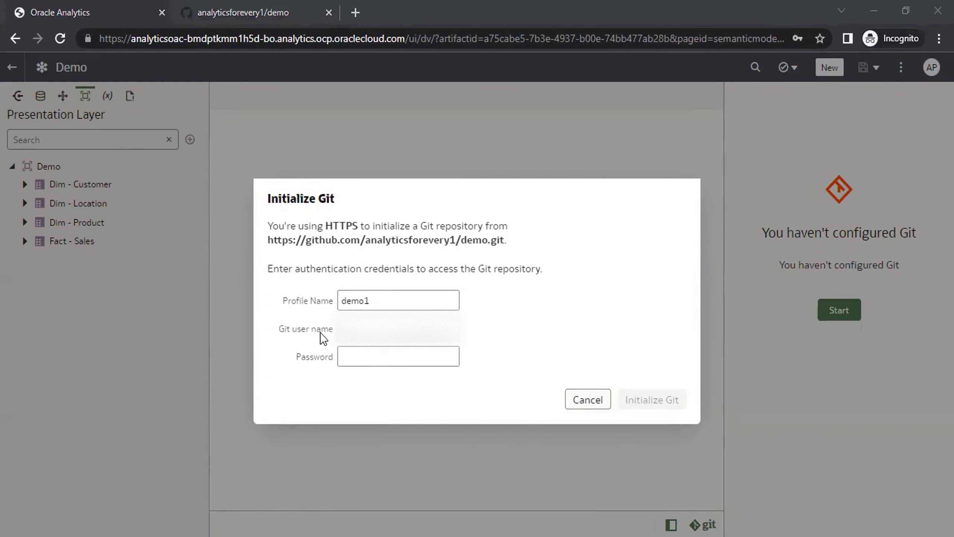
{"action": "left_click", "coordinate": [415, 356]}
{"action": "key", "text": "ctrl+v"}
{"action": "left_click", "coordinate": [385, 396]}
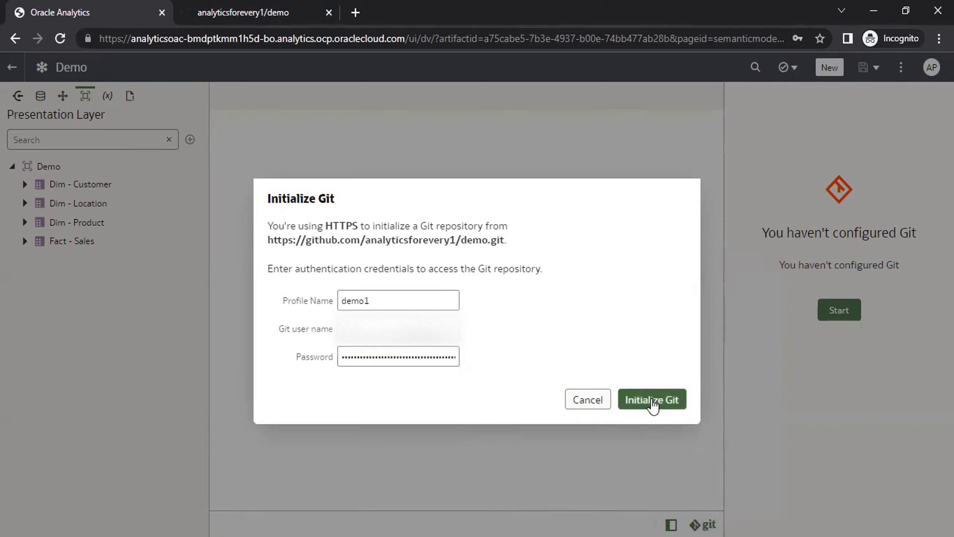
{"action": "left_click", "coordinate": [653, 400]}
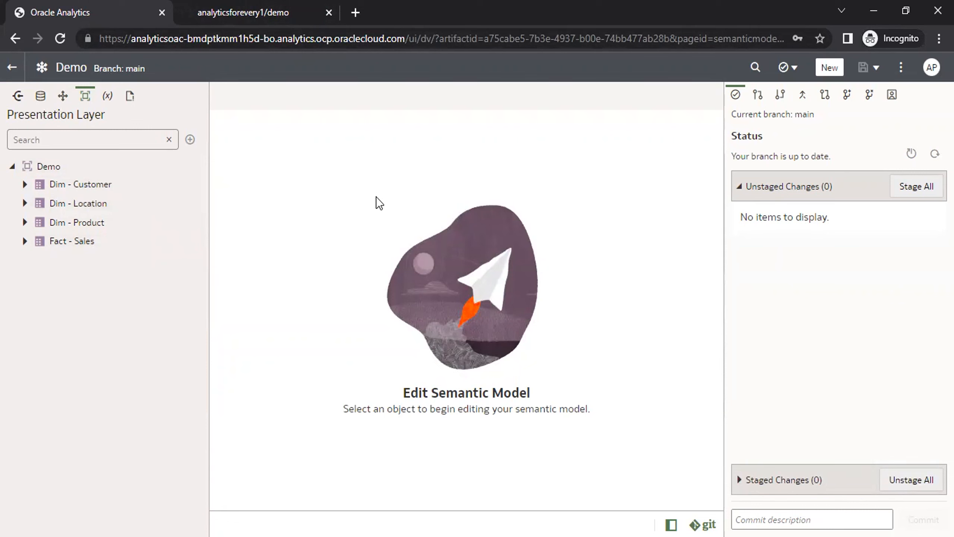
- Switch to GitHub and reopen the demo repository from the home page to view its committed folders
{"action": "left_click", "coordinate": [257, 16]}
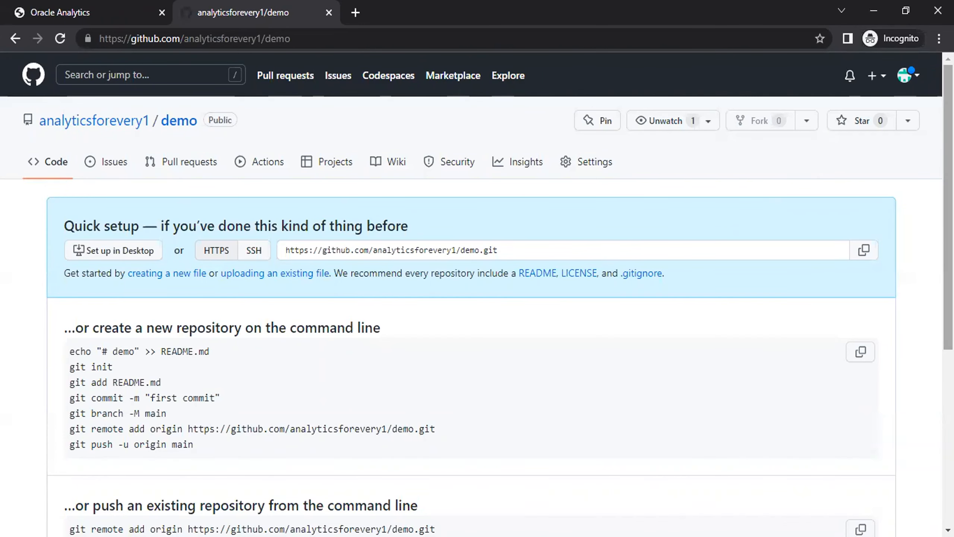
{"action": "scroll", "coordinate": [71, 182], "scroll_direction": "down", "scroll_amount": 4}
{"action": "scroll", "coordinate": [71, 182], "scroll_direction": "up", "scroll_amount": 4}
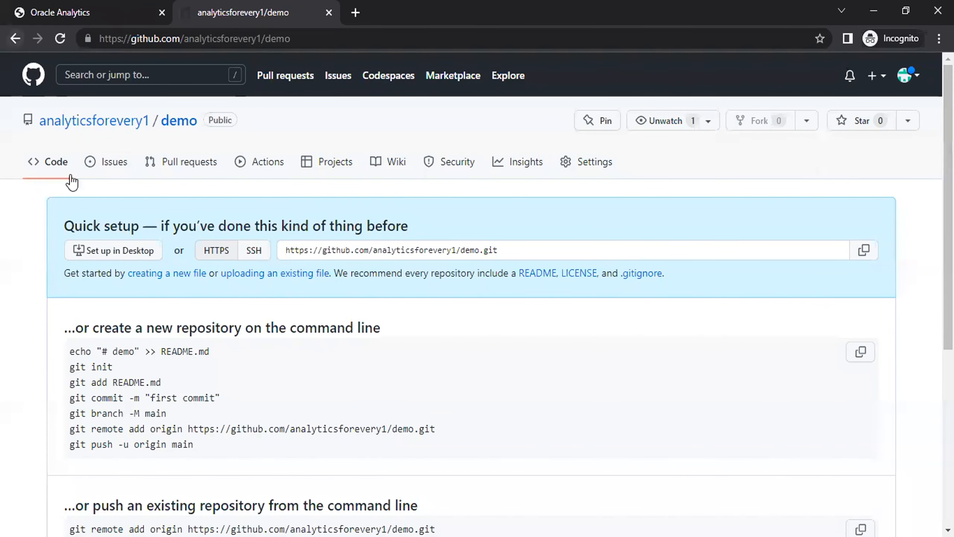
{"action": "left_click", "coordinate": [63, 124]}
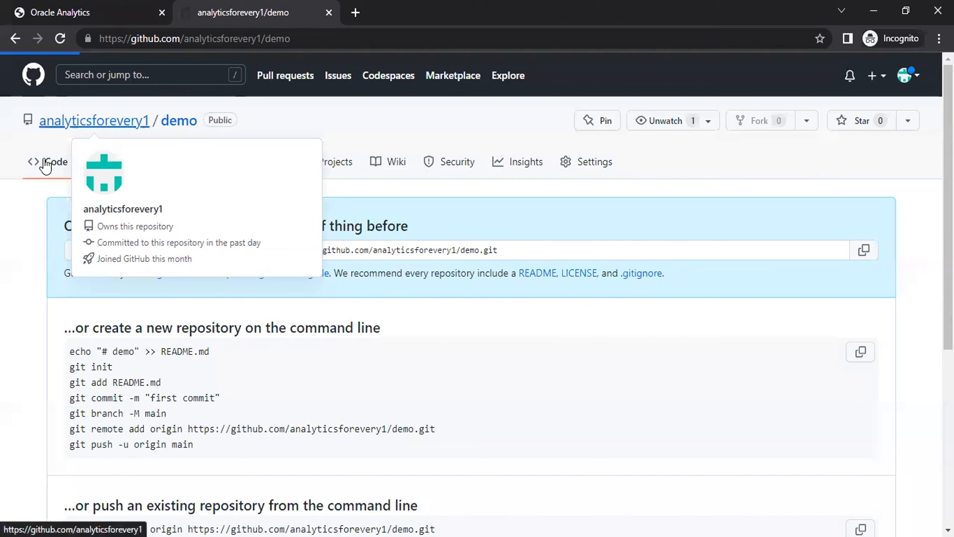
{"action": "left_click", "coordinate": [37, 79]}
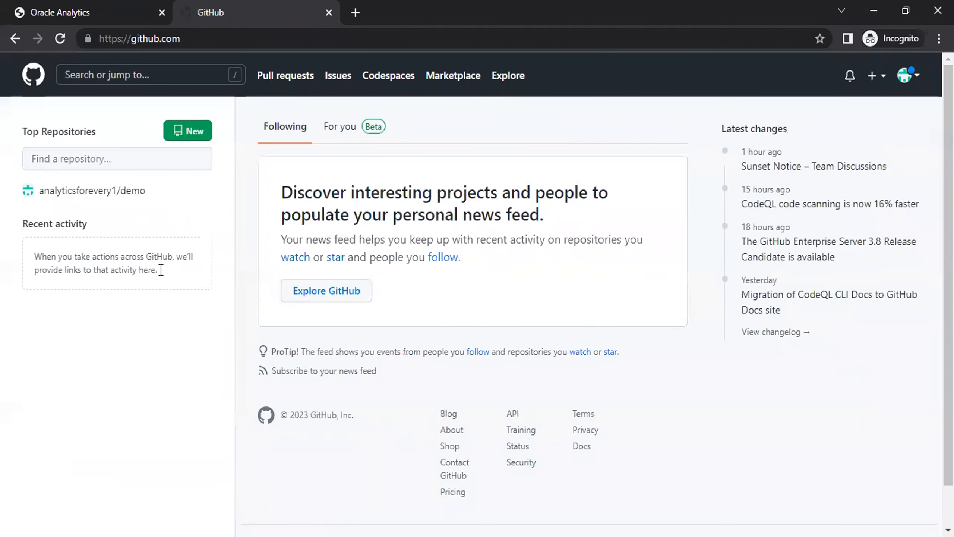
{"action": "left_click", "coordinate": [128, 194]}
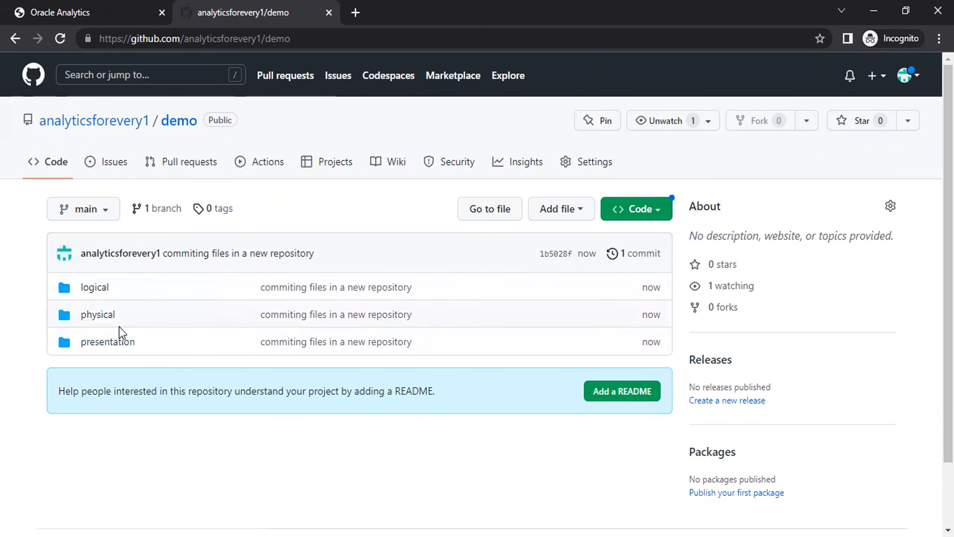
- Compare the presentation/Demo folder's files with the Oracle Analytics presentation tables, and examine the contents of Dim - Product.json
{"action": "left_click", "coordinate": [117, 348]}
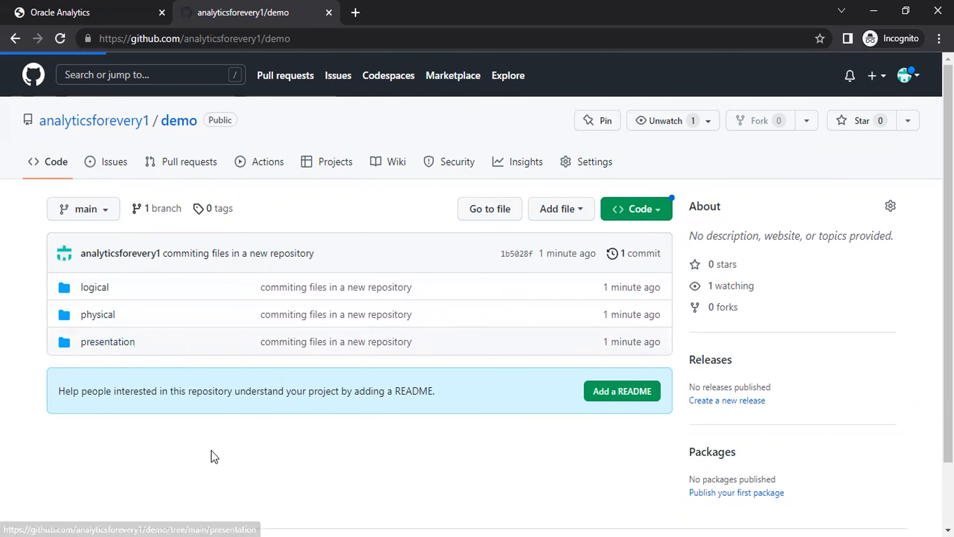
{"action": "left_click", "coordinate": [100, 318]}
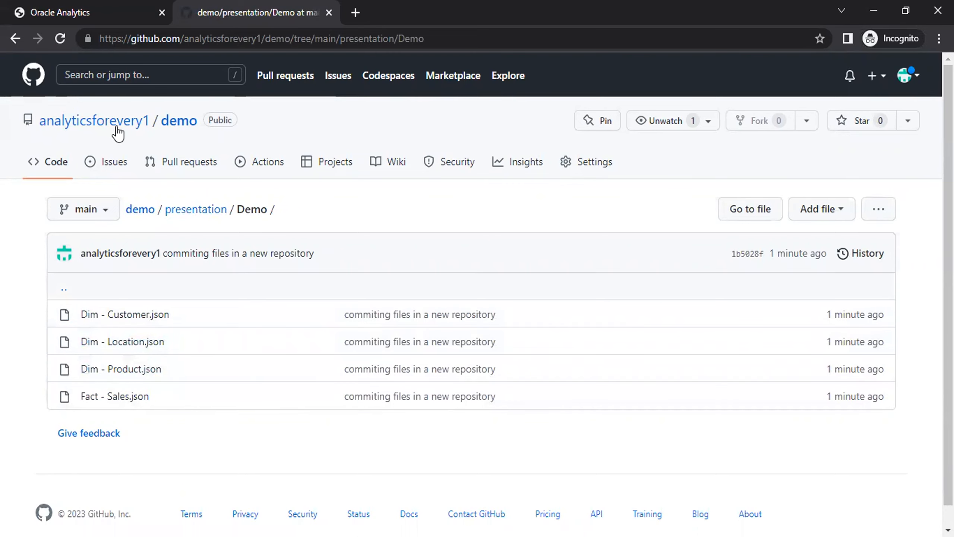
{"action": "left_click", "coordinate": [96, 17]}
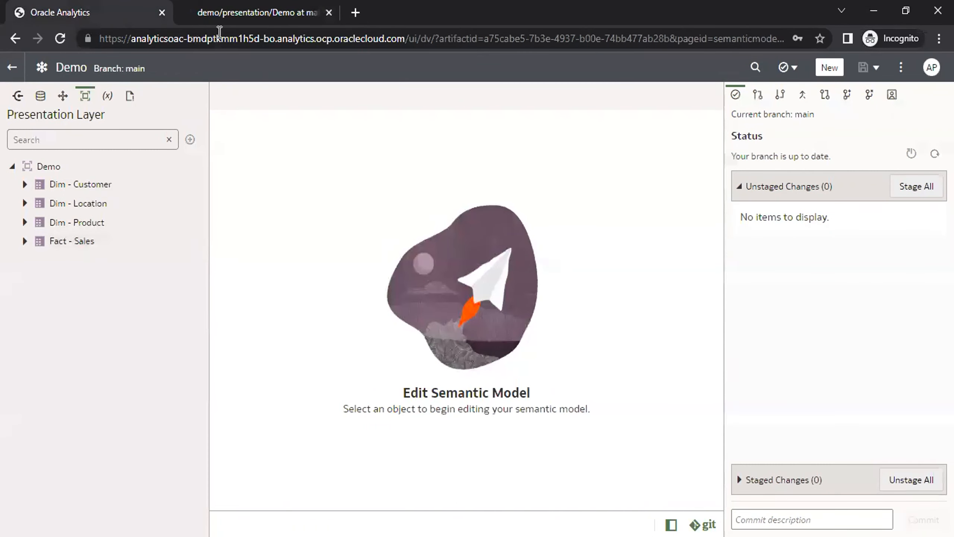
{"action": "left_click", "coordinate": [231, 14]}
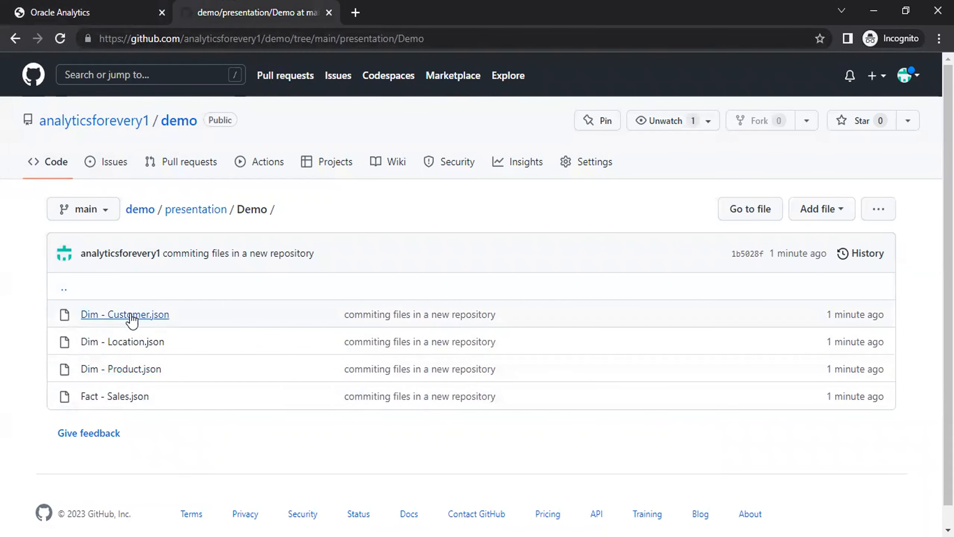
{"action": "left_click", "coordinate": [120, 372]}
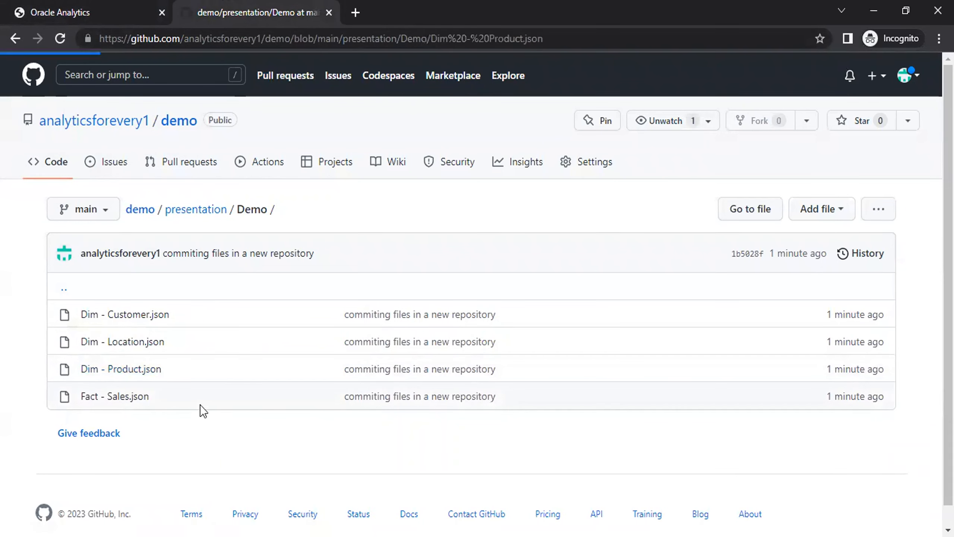
{"action": "scroll", "coordinate": [202, 405], "scroll_direction": "down", "scroll_amount": 4}
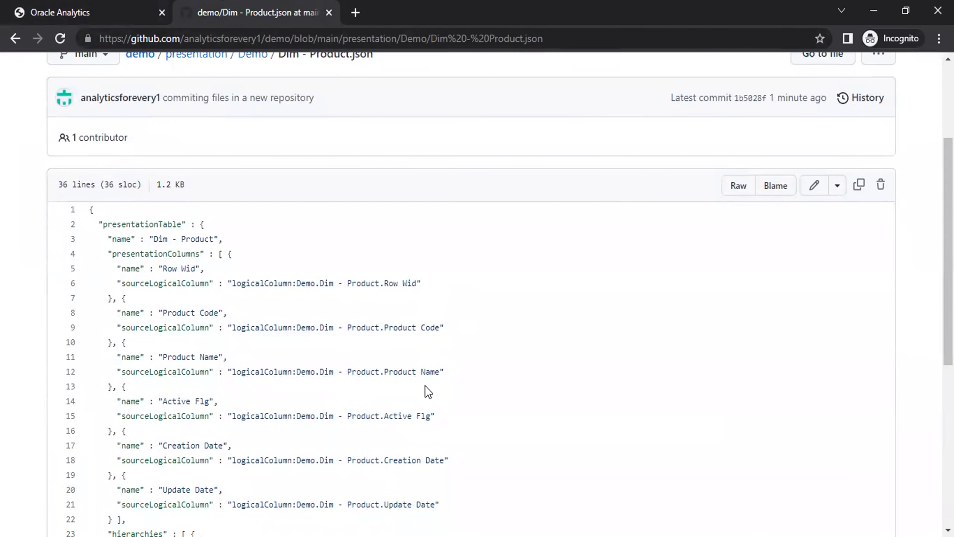
- In Oracle Analytics, rename the Active Flg column of the Dim - Product presentation table to Active Flag New and save the model
{"action": "left_click", "coordinate": [95, 11]}
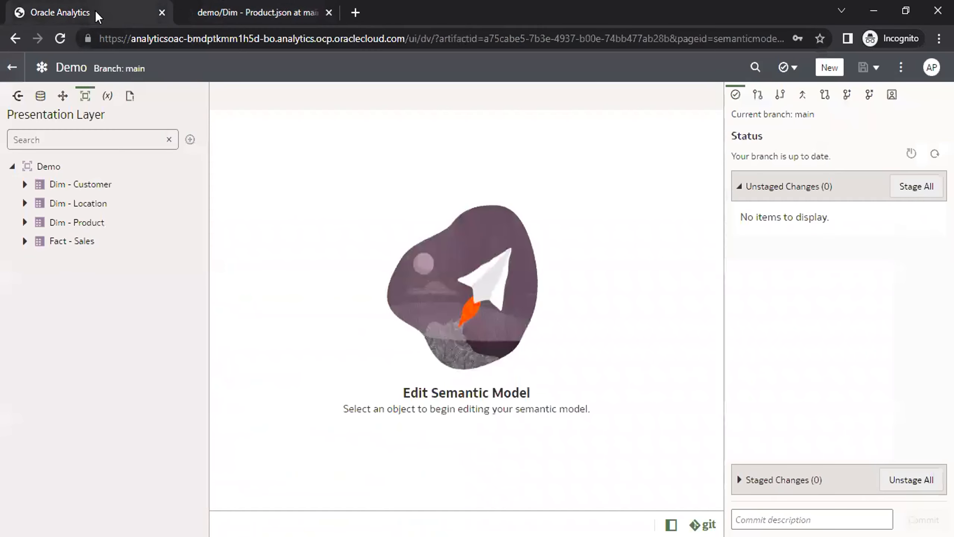
{"action": "left_click", "coordinate": [25, 223]}
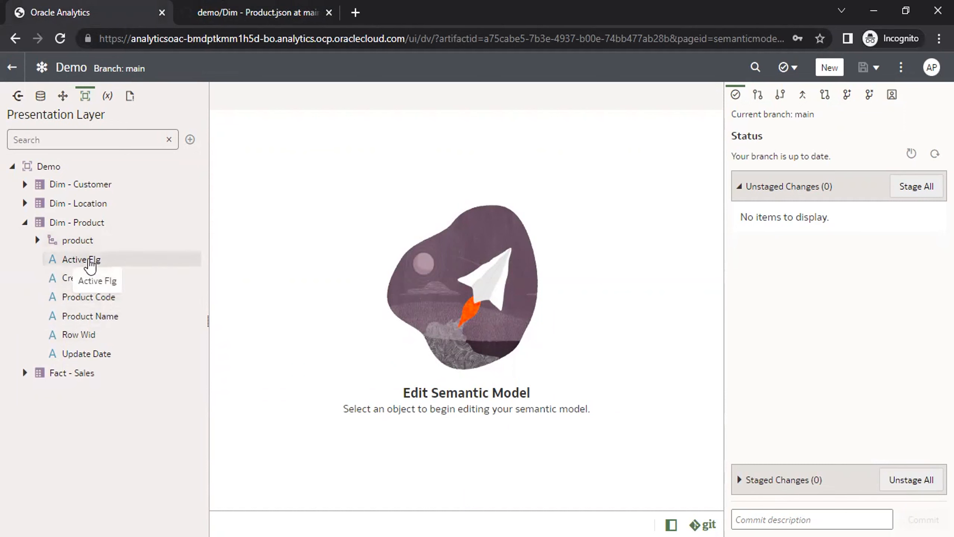
{"action": "left_click", "coordinate": [90, 263]}
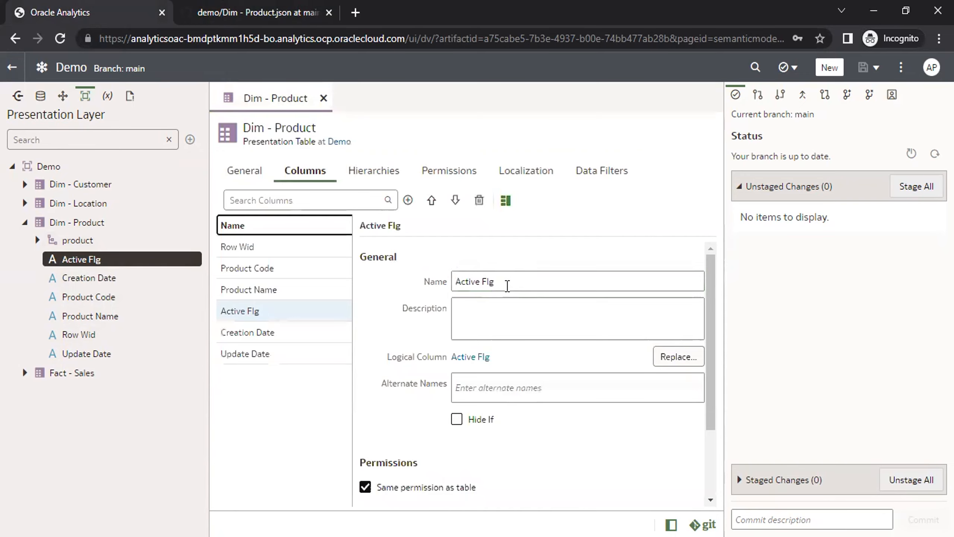
{"action": "key", "text": "Delete"}
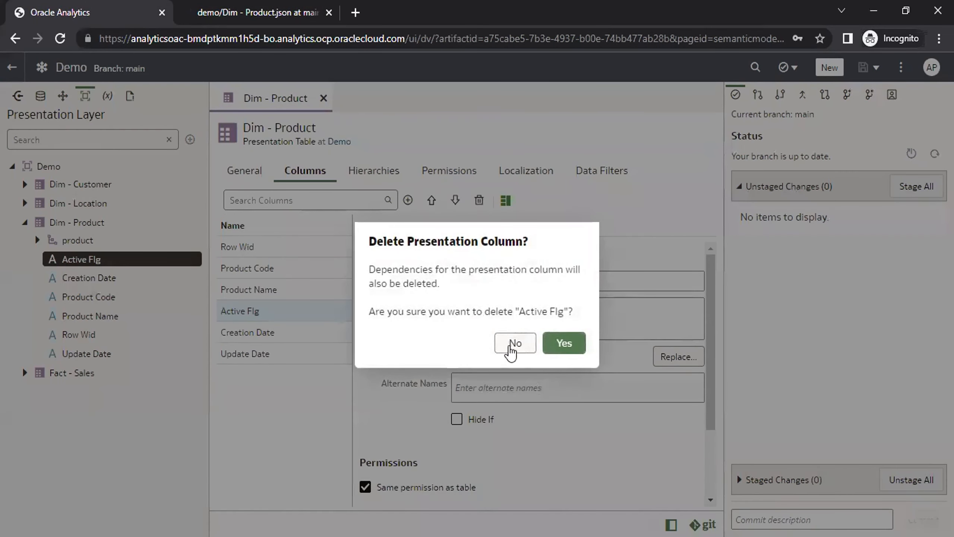
{"action": "left_click", "coordinate": [515, 342]}
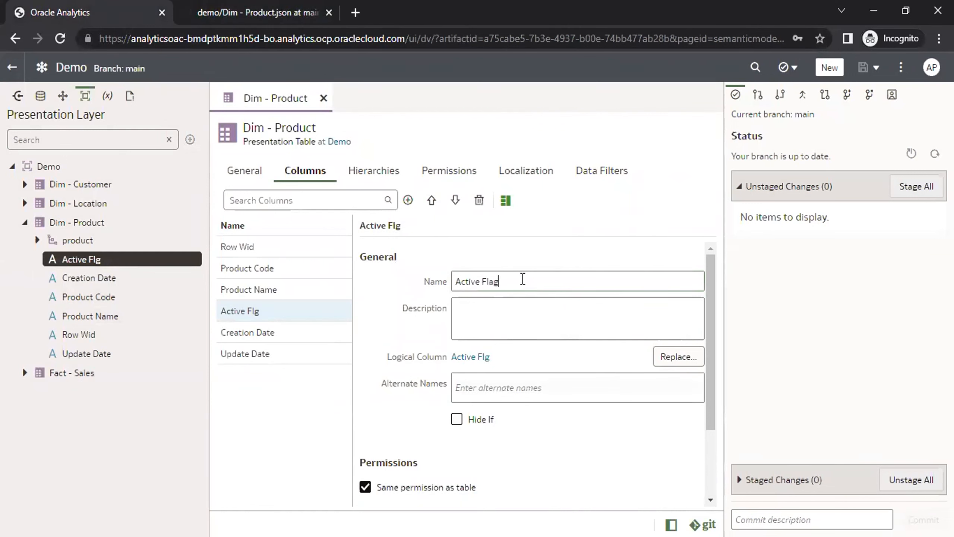
{"action": "type", "text": "New"}
{"action": "left_click", "coordinate": [927, 91]}
{"action": "left_click", "coordinate": [532, 286]}
{"action": "key", "text": "ctrl+s"}
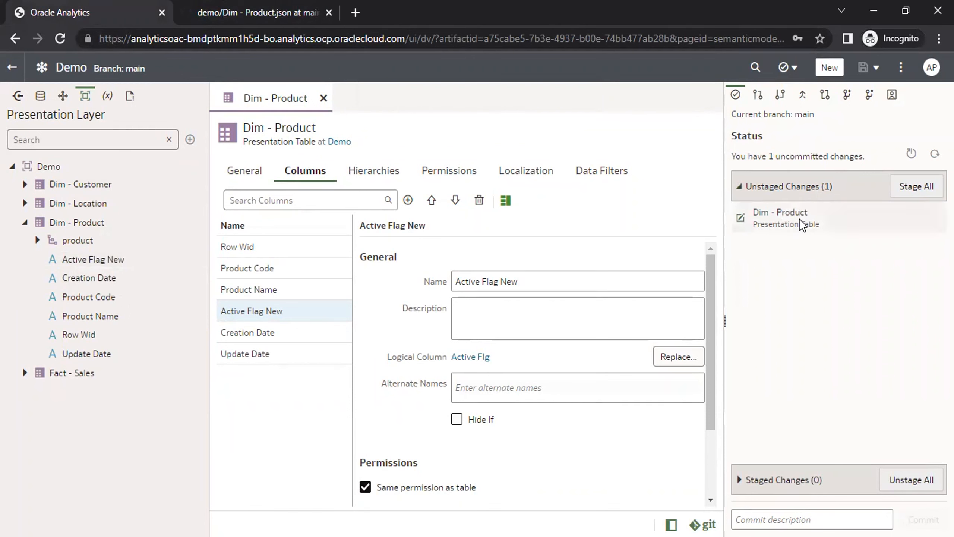
- Stage and commit the Dim - Product change with the description "renamed the column", and push it to origin/main
{"action": "left_click", "coordinate": [929, 192]}
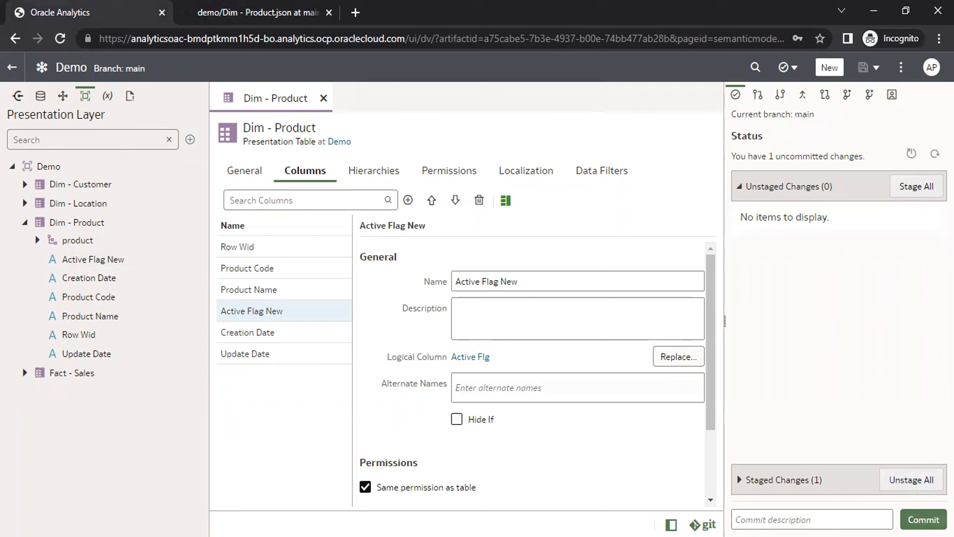
{"action": "left_click", "coordinate": [811, 520]}
{"action": "type", "text": "ren"}
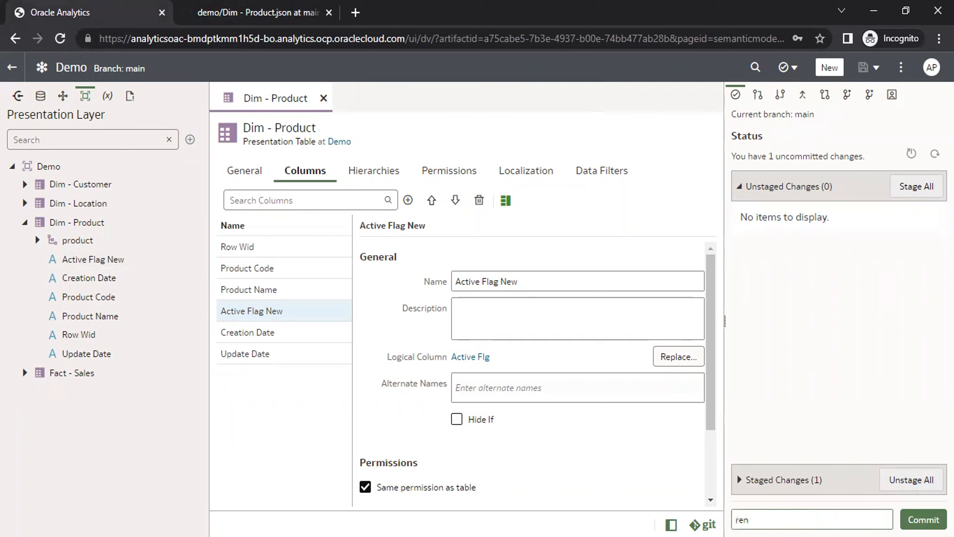
{"action": "type", "text": "amed the column"}
{"action": "key", "text": "Return"}
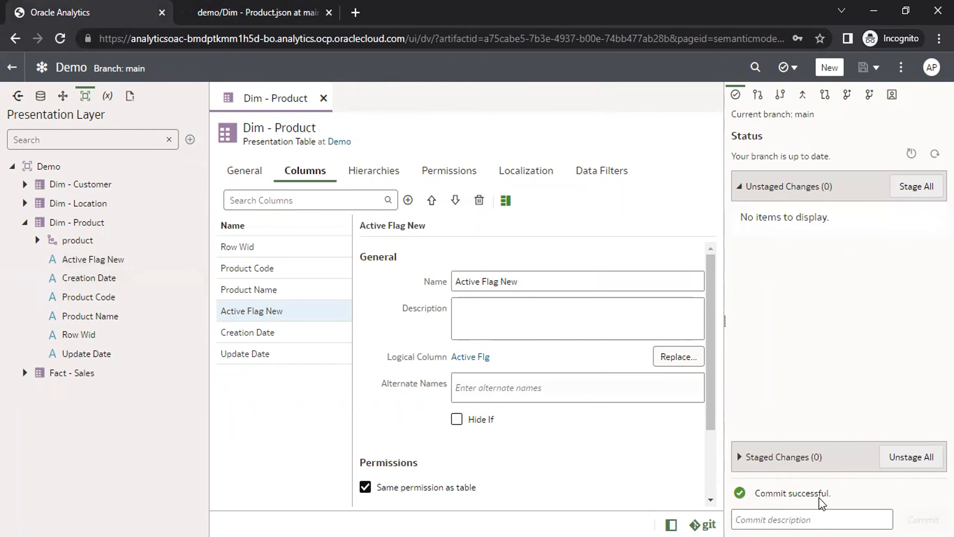
{"action": "left_click", "coordinate": [779, 99]}
{"action": "left_click", "coordinate": [925, 181]}
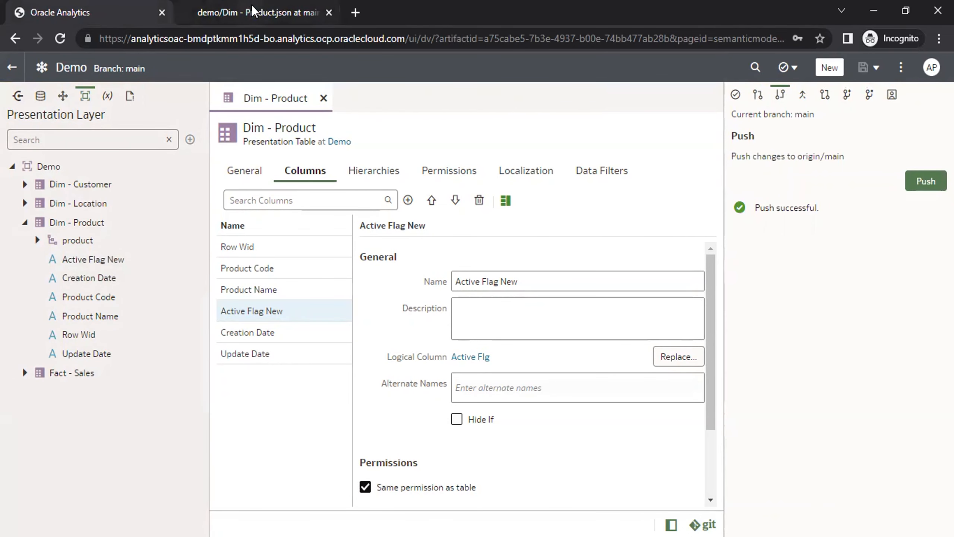
- On GitHub, open the demo repository's presentation/Demo folder and check its latest commit entries against the Dim - Product table in Oracle Analytics
{"action": "left_click", "coordinate": [252, 11]}
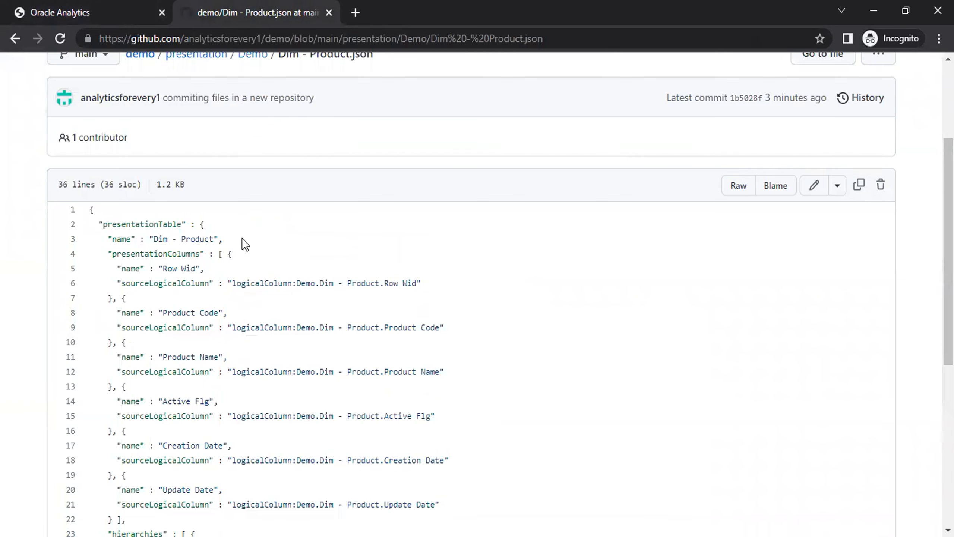
{"action": "mouse_move", "coordinate": [948, 297]}
{"action": "left_mouse_down"}
{"action": "mouse_move", "coordinate": [947, 395]}
{"action": "mouse_move", "coordinate": [948, 277]}
{"action": "left_mouse_up"}
{"action": "left_click_drag", "start_coordinate": [947, 158], "coordinate": [948, 94]}
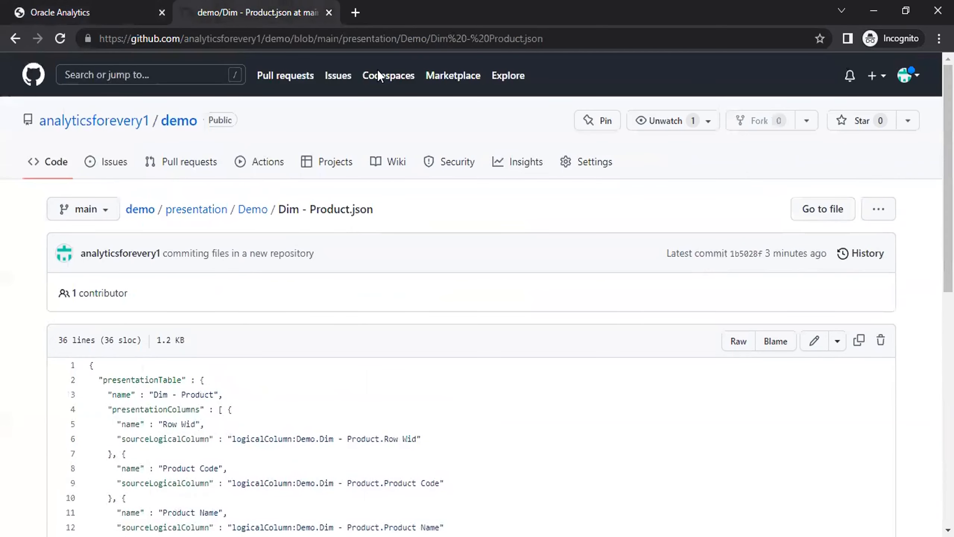
{"action": "left_click", "coordinate": [186, 121]}
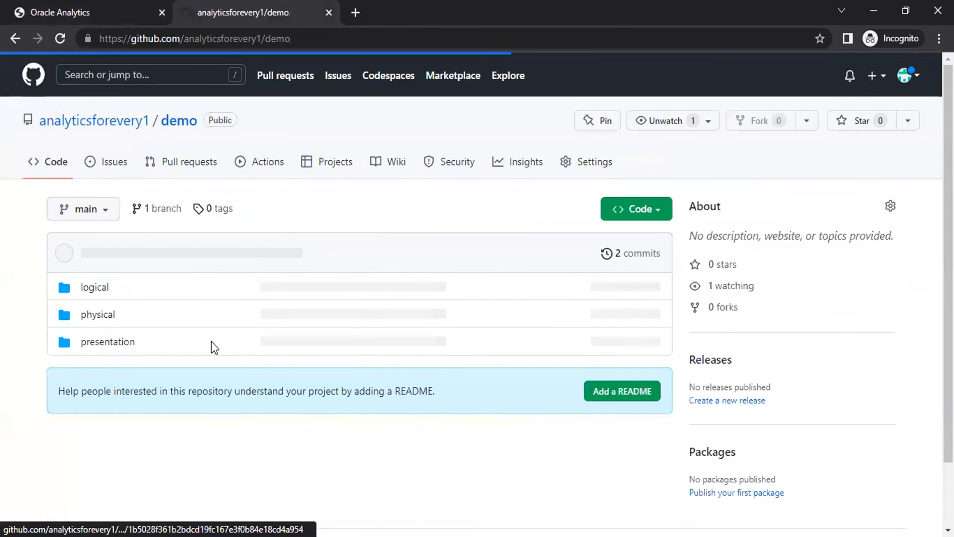
{"action": "left_click", "coordinate": [107, 341]}
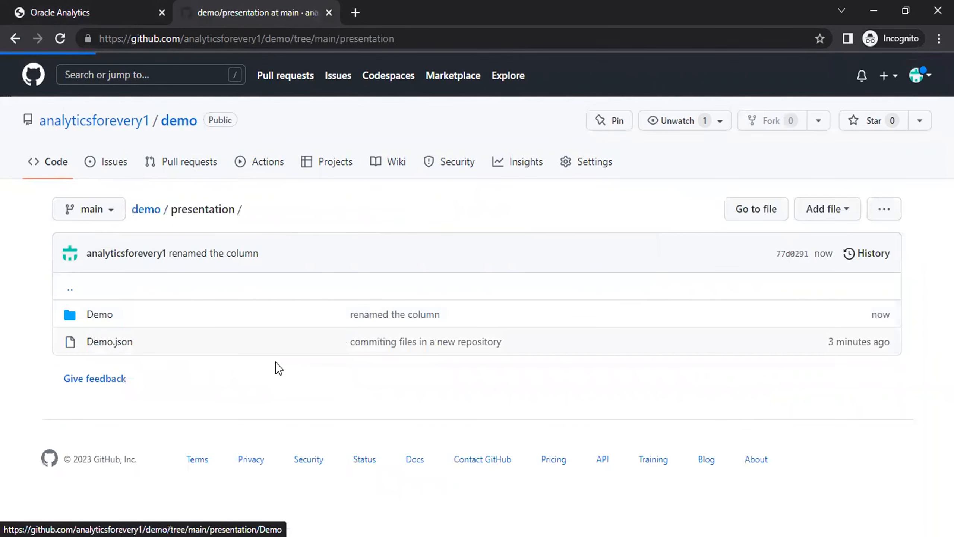
{"action": "left_click", "coordinate": [101, 16]}
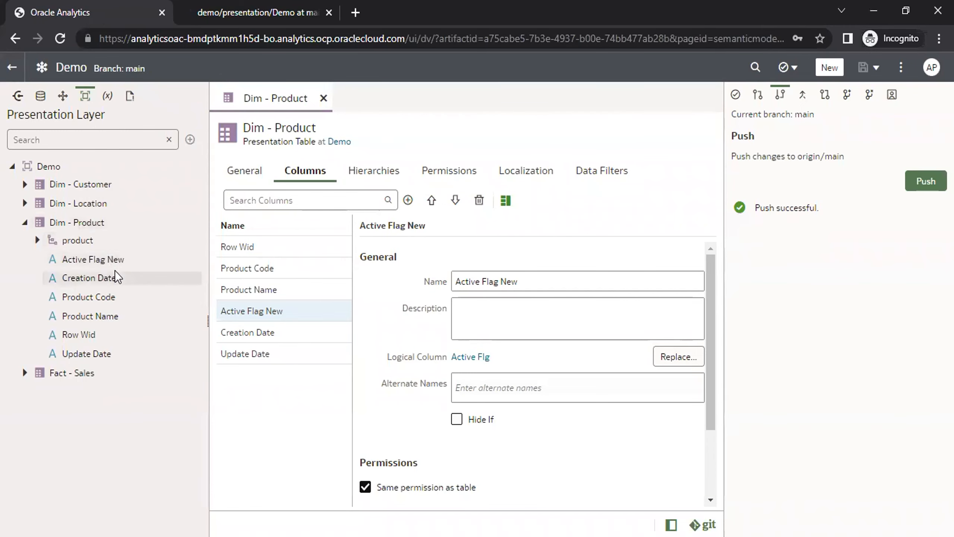
{"action": "left_click", "coordinate": [245, 12]}
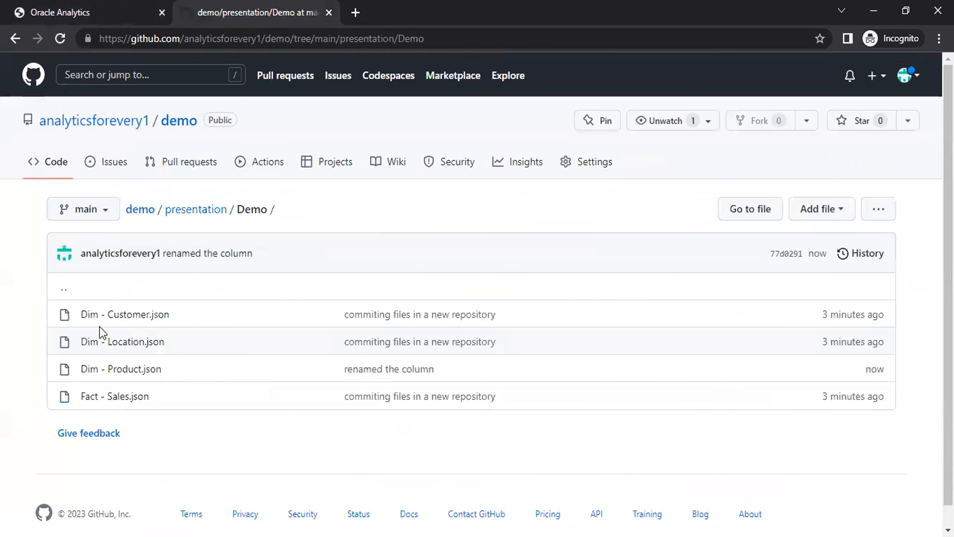
- Open Dim - Product.json, refresh the page, and examine the presentation column names for the renamed column
{"action": "left_click", "coordinate": [106, 371]}
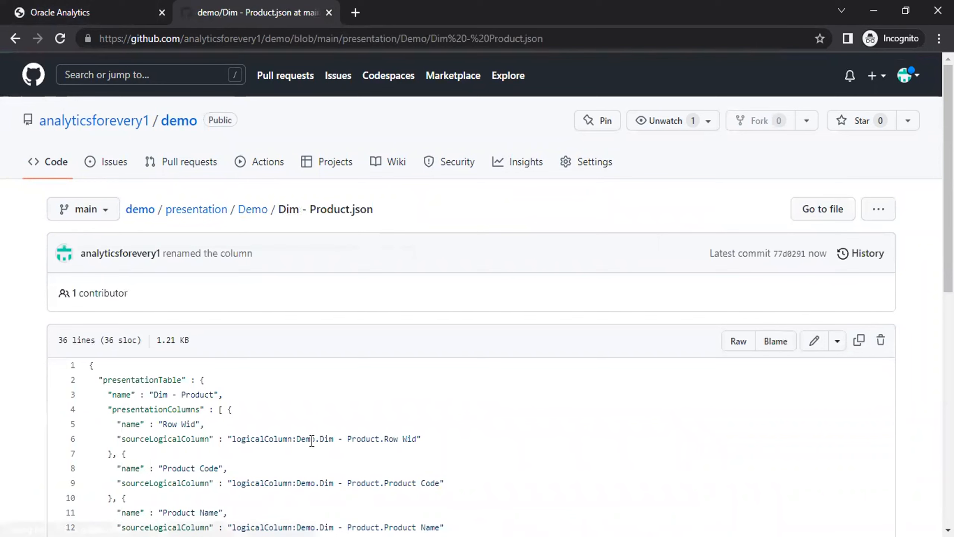
{"action": "scroll", "coordinate": [476, 294], "scroll_direction": "down", "scroll_amount": 3}
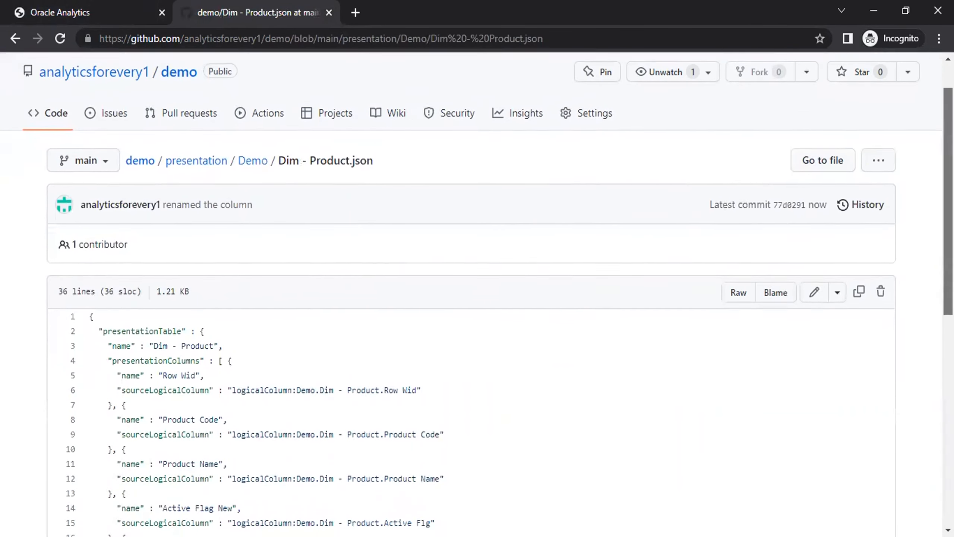
{"action": "scroll", "coordinate": [476, 293], "scroll_direction": "down", "scroll_amount": 4}
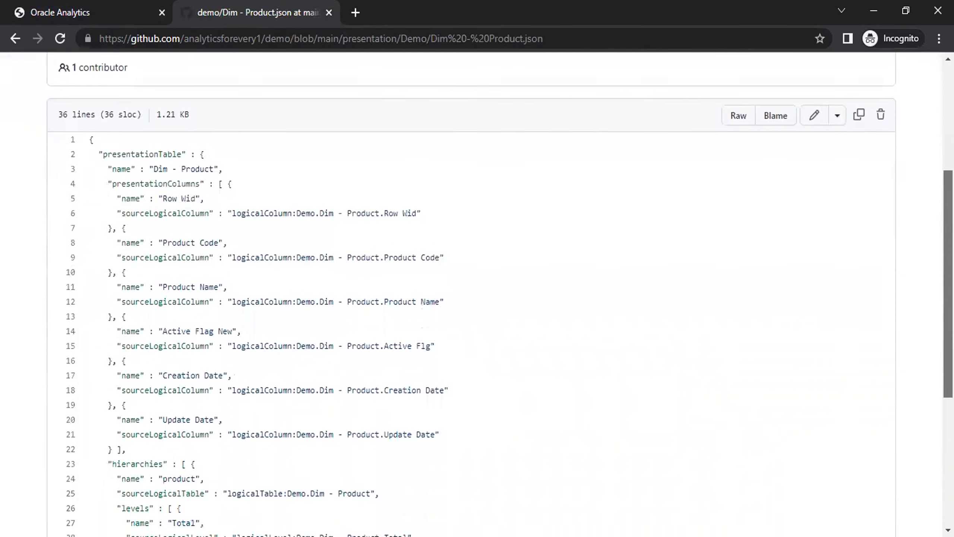
{"action": "scroll", "coordinate": [476, 294], "scroll_direction": "down", "scroll_amount": 3}
{"action": "scroll", "coordinate": [476, 293], "scroll_direction": "up", "scroll_amount": 8}
{"action": "left_click_drag", "start_coordinate": [948, 238], "coordinate": [948, 227]}
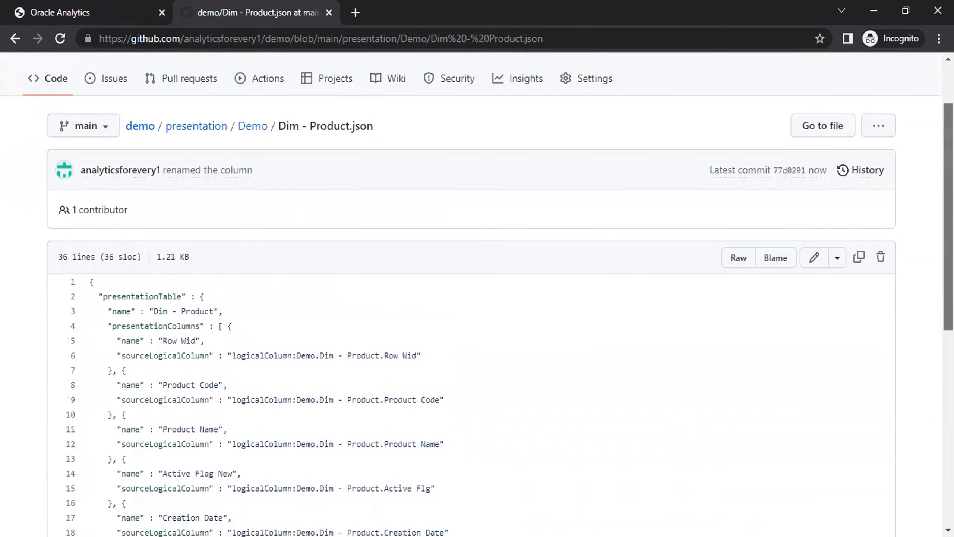
{"action": "left_click", "coordinate": [56, 43]}
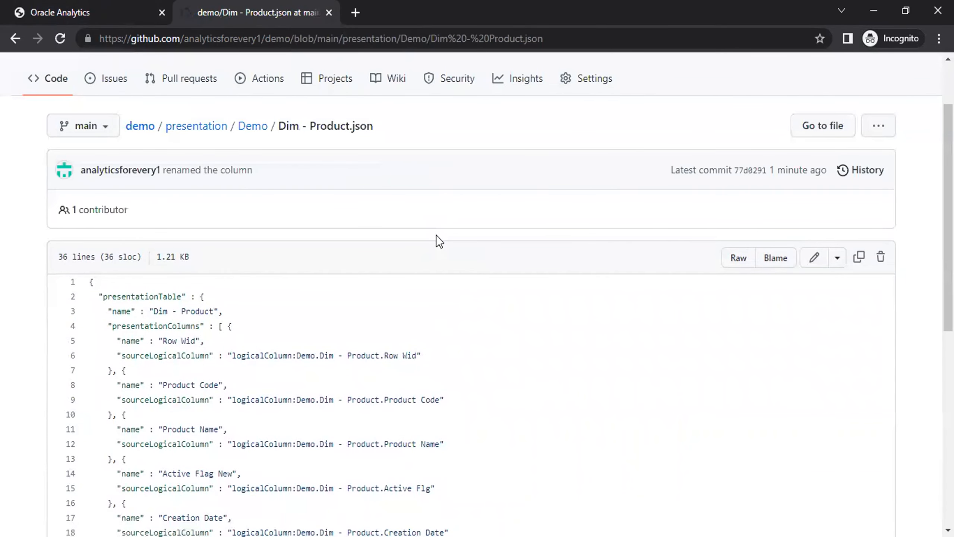
{"action": "left_click_drag", "start_coordinate": [948, 218], "coordinate": [948, 280]}
{"action": "left_click_drag", "start_coordinate": [232, 341], "coordinate": [162, 341]}
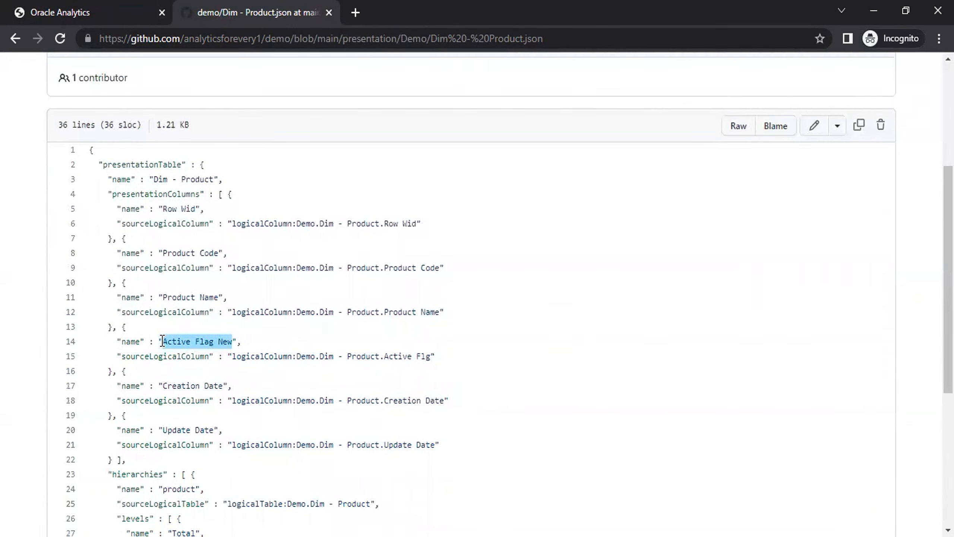
- In Oracle Analytics, create a semantic model named test1 from the Semantic Models page and choose to clone a Git repository
{"action": "left_click", "coordinate": [110, 11]}
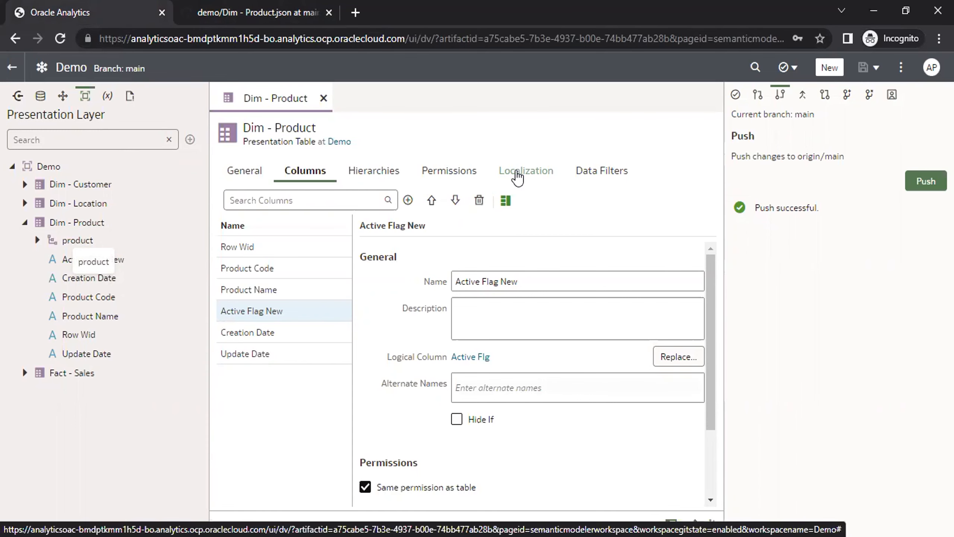
{"action": "left_click", "coordinate": [13, 74]}
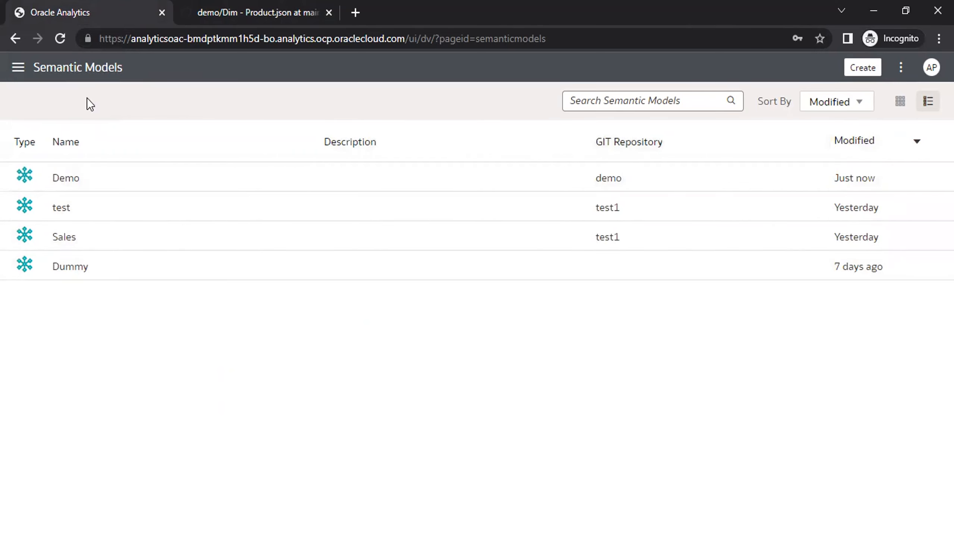
{"action": "left_click", "coordinate": [865, 70]}
{"action": "left_click", "coordinate": [751, 337]}
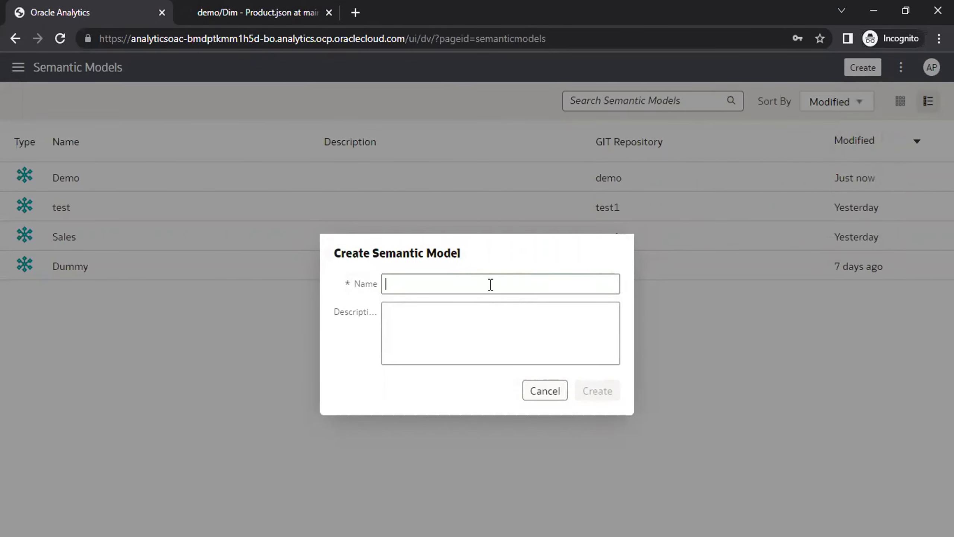
{"action": "type", "text": "test1"}
{"action": "left_click", "coordinate": [600, 397]}
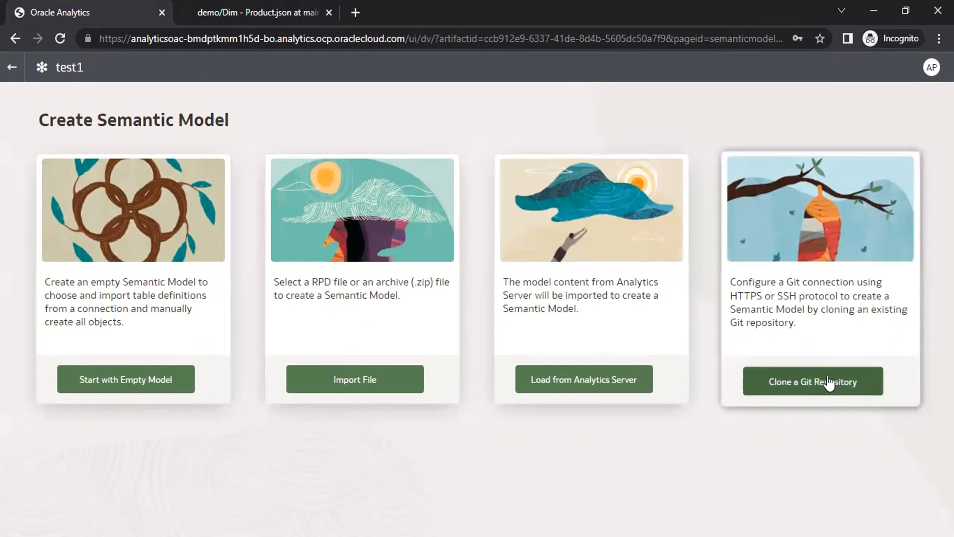
{"action": "left_click", "coordinate": [814, 387]}
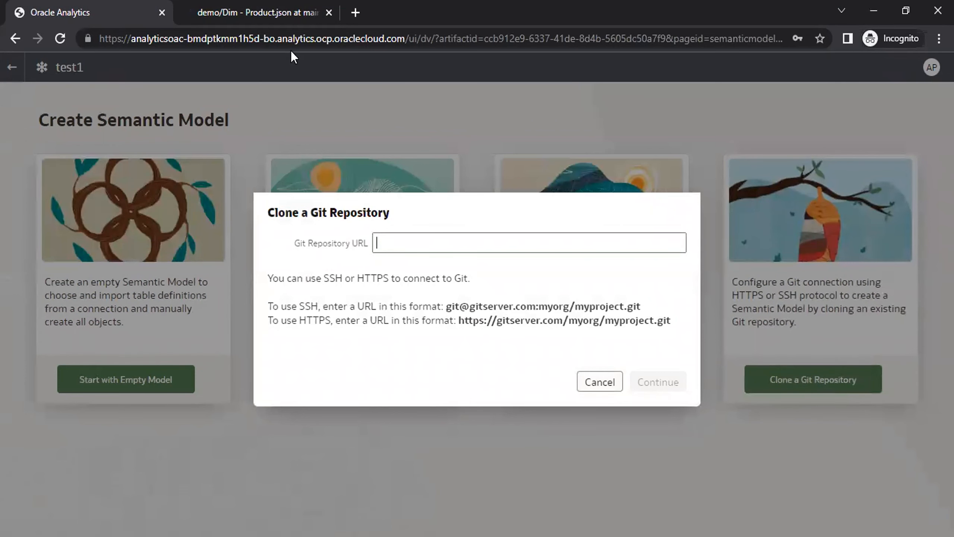
- Switch to GitHub, reopen the demo repository from the home page, and copy its HTTPS clone URL
{"action": "left_click", "coordinate": [296, 11]}
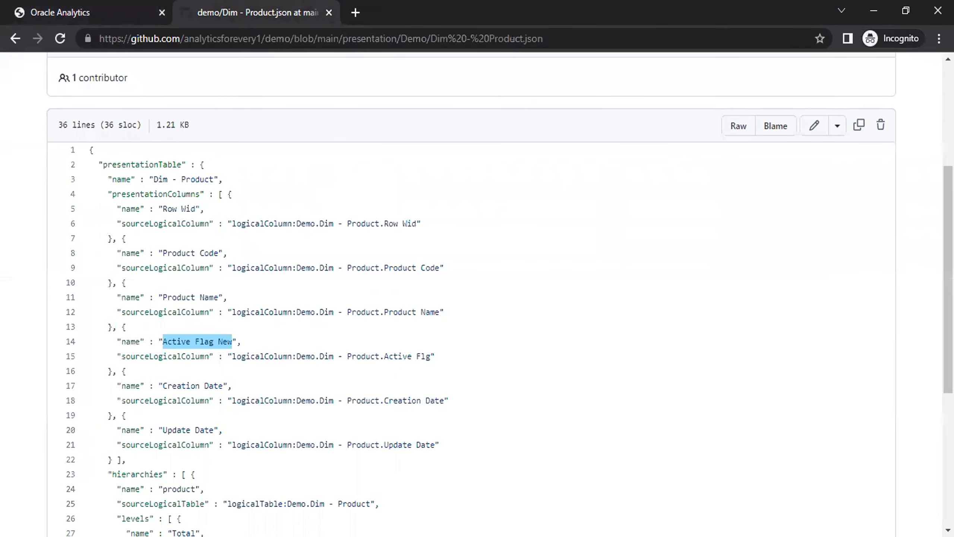
{"action": "scroll", "coordinate": [209, 100], "scroll_direction": "up", "scroll_amount": 6}
{"action": "mouse_move", "coordinate": [102, 124]}
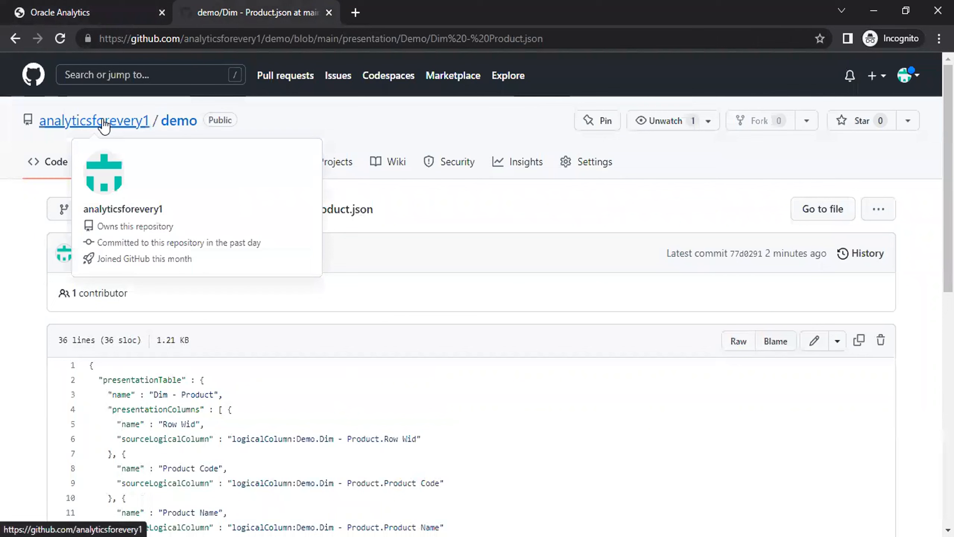
{"action": "left_click", "coordinate": [102, 124]}
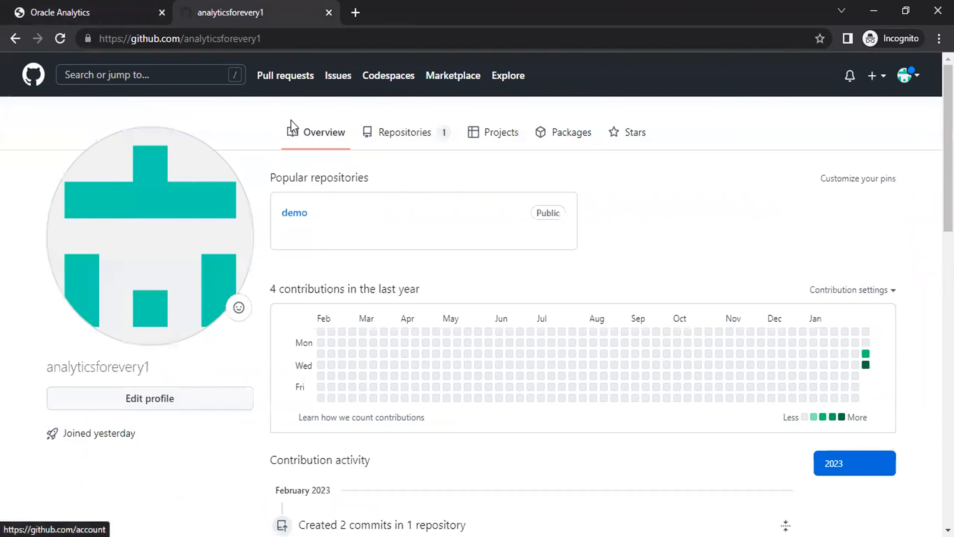
{"action": "left_click", "coordinate": [44, 74]}
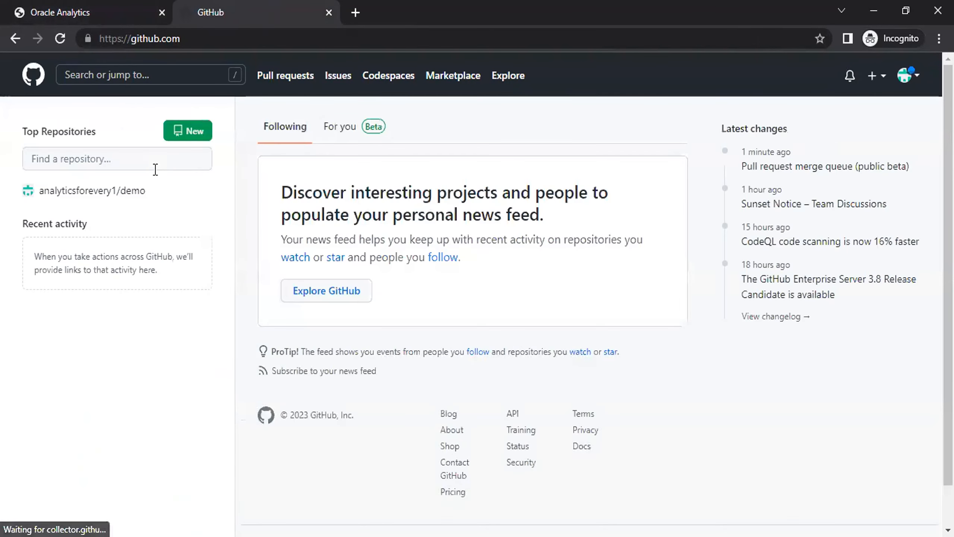
{"action": "left_click", "coordinate": [121, 193]}
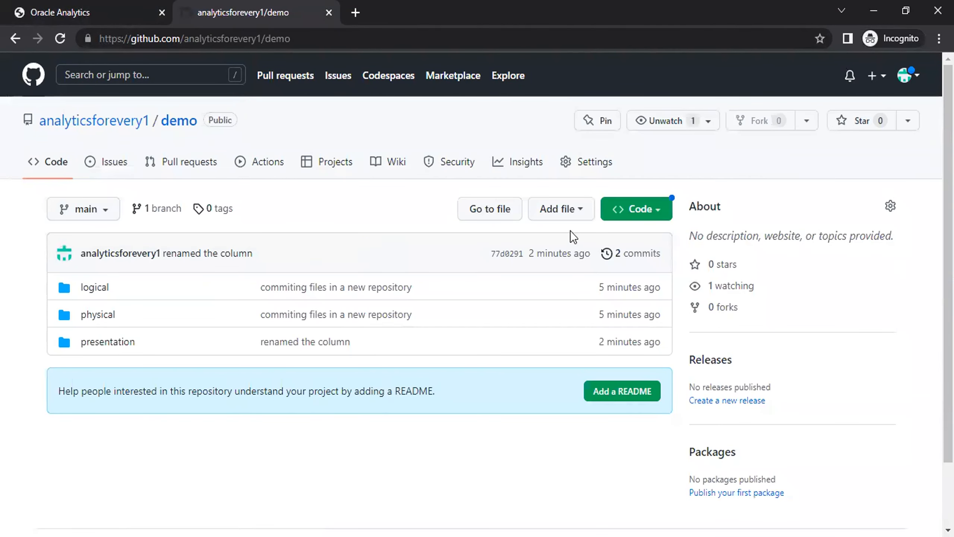
{"action": "left_click", "coordinate": [633, 207]}
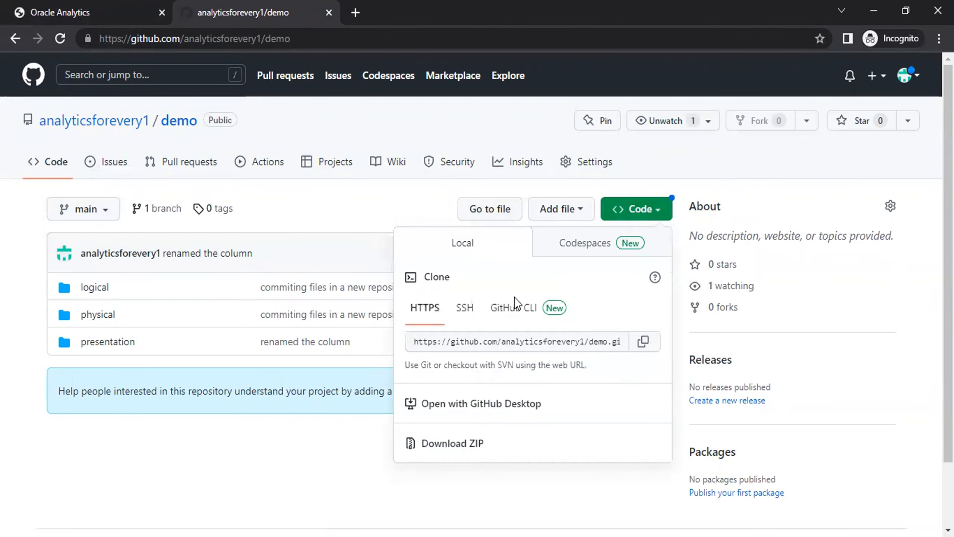
{"action": "left_click", "coordinate": [643, 342]}
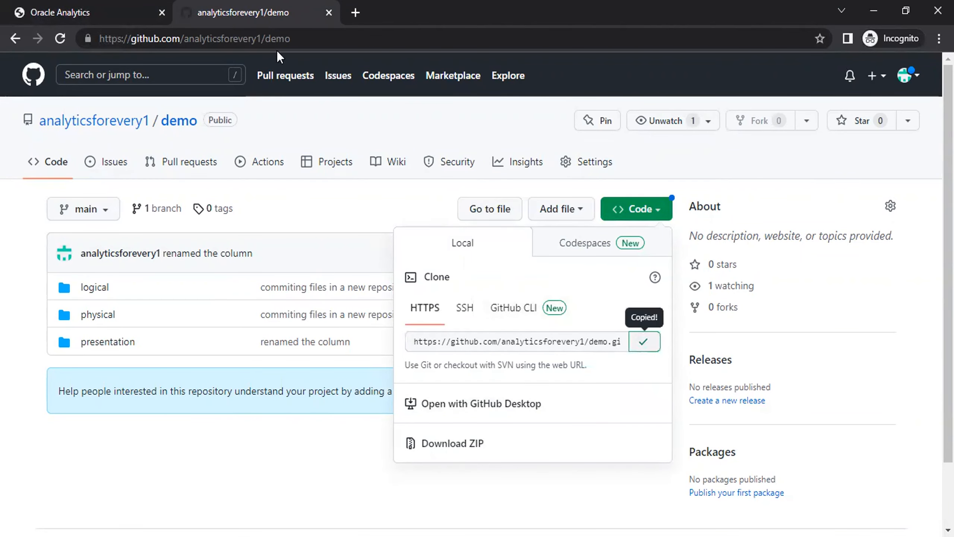
- In Oracle Analytics, paste the repository URL and clone it into test1 using the demo1 Git profile
{"action": "left_click", "coordinate": [116, 5]}
{"action": "left_click", "coordinate": [543, 247]}
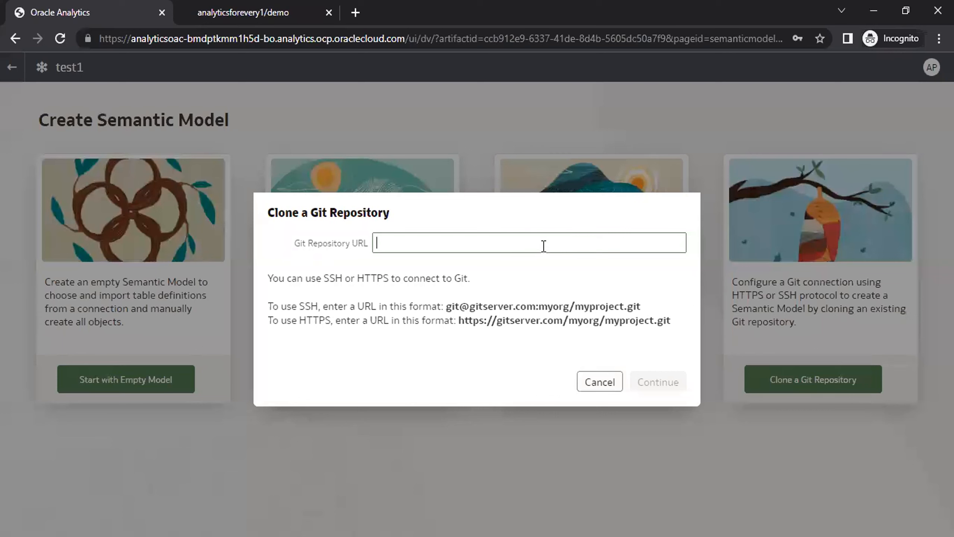
{"action": "key", "text": "ctrl+v"}
{"action": "left_click", "coordinate": [652, 382]}
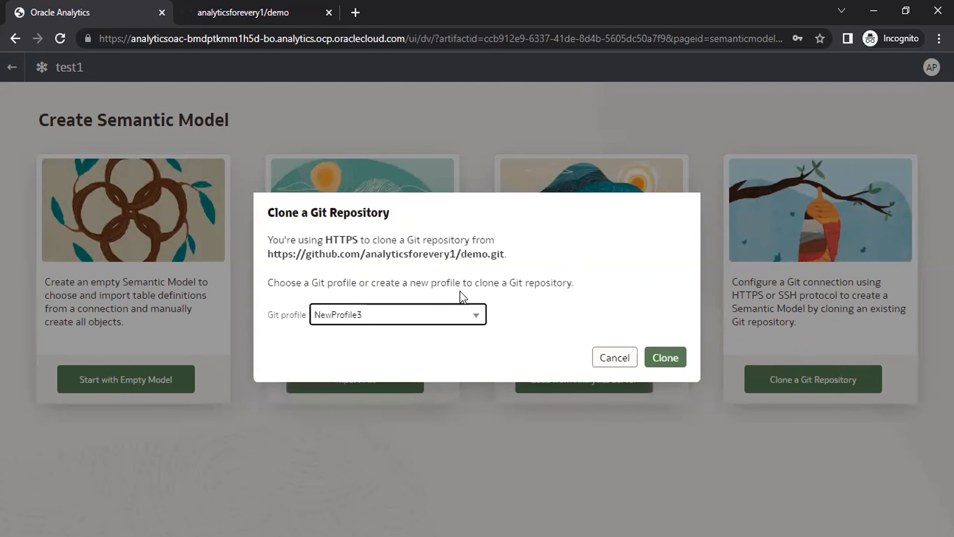
{"action": "left_click", "coordinate": [428, 316]}
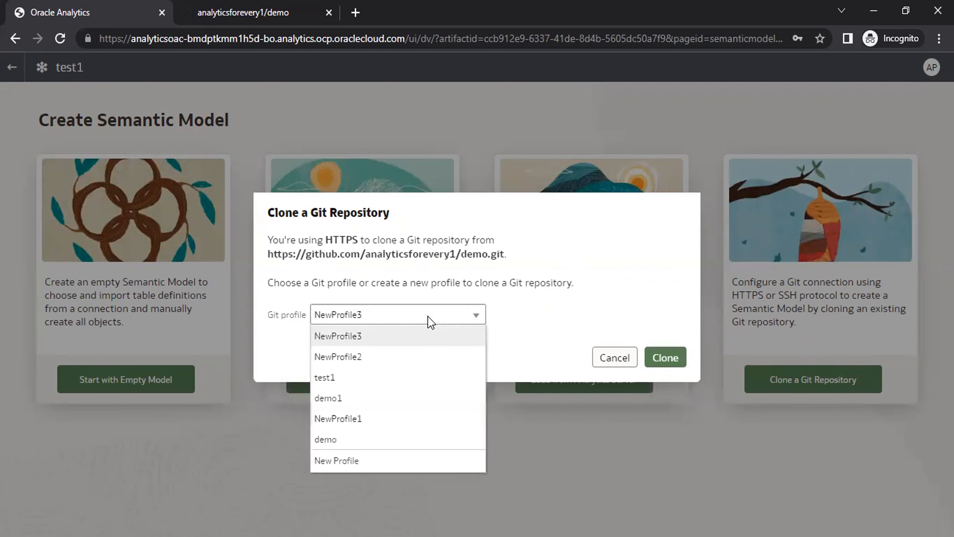
{"action": "left_click", "coordinate": [387, 408]}
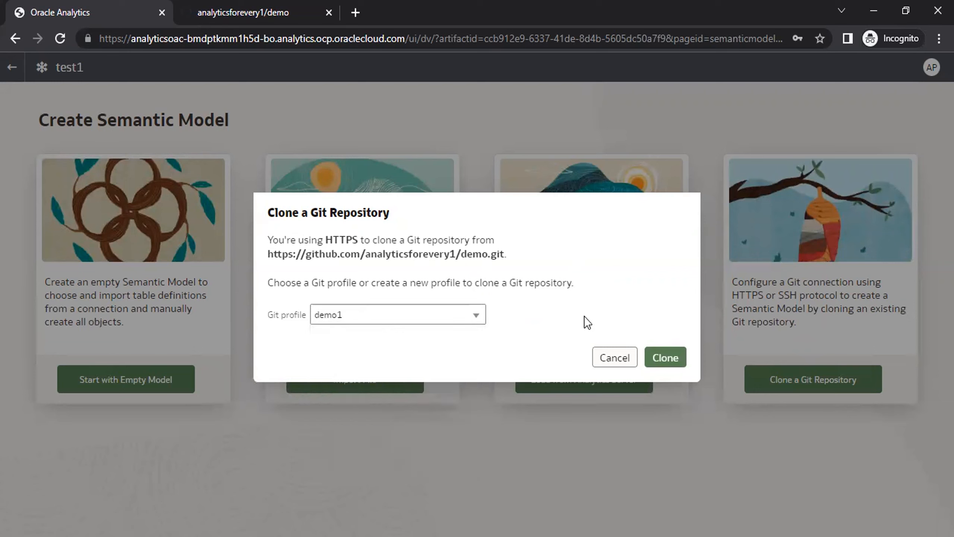
{"action": "left_click", "coordinate": [666, 357]}
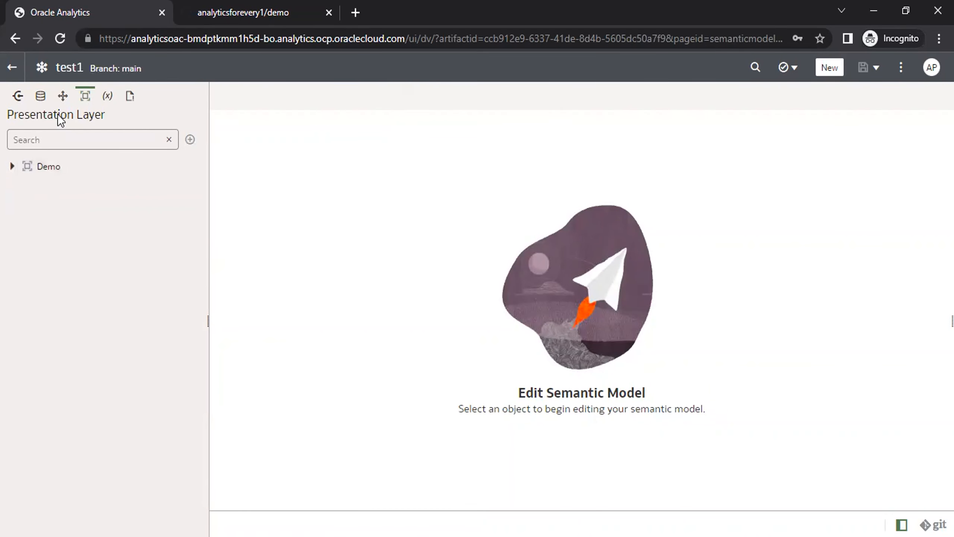
- Review the cloned model's physical, logical and presentation layers, check the Dim - Product columns under Demo, and leave the model
{"action": "left_click", "coordinate": [41, 97]}
{"action": "left_click", "coordinate": [63, 97]}
{"action": "left_click", "coordinate": [89, 99]}
{"action": "left_click", "coordinate": [12, 167]}
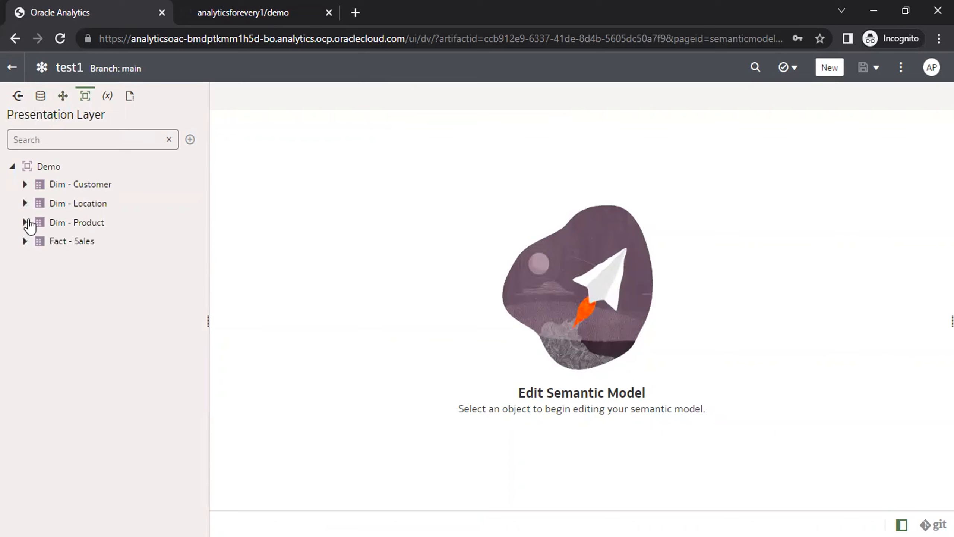
{"action": "left_click", "coordinate": [25, 222]}
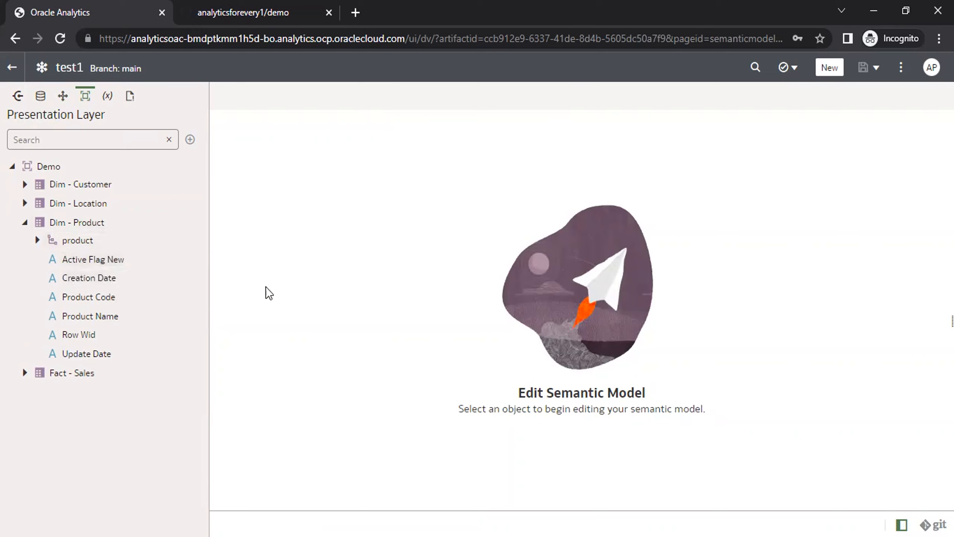
{"action": "left_click", "coordinate": [12, 70]}
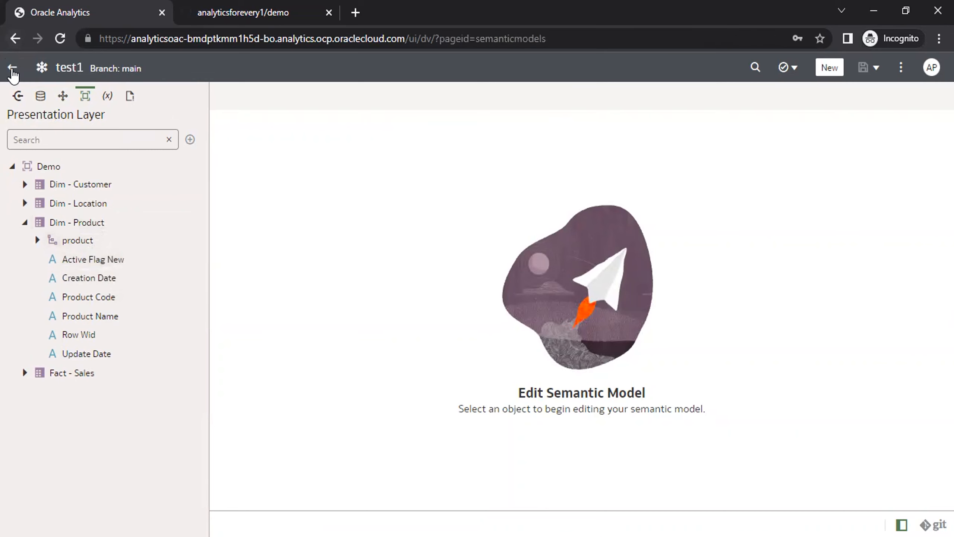